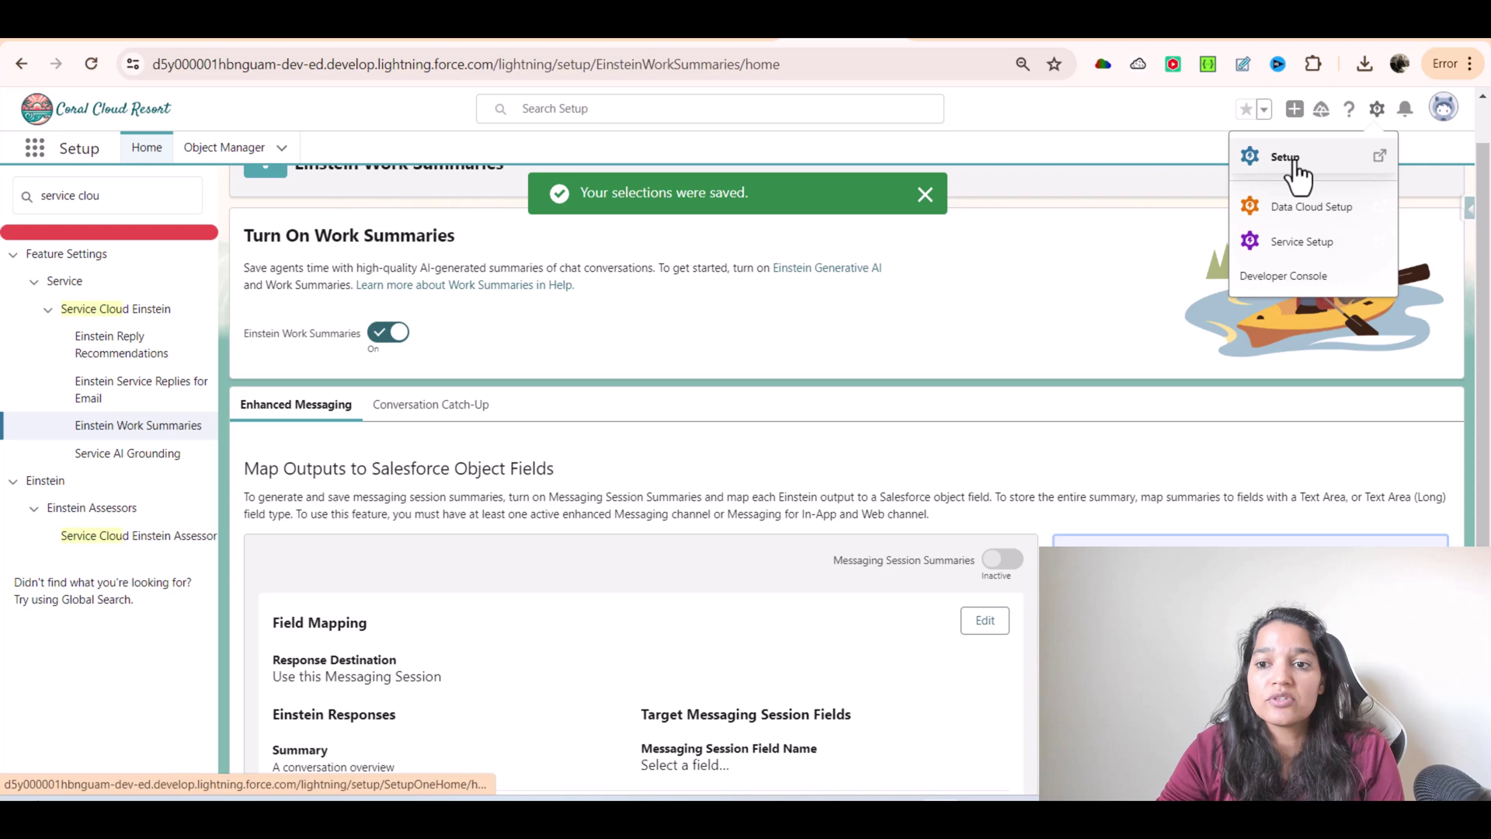
# Step: Go to Salesforce Setup Home from the gear menu and put the cursor in Quick Find
pyautogui.click(1298, 164)
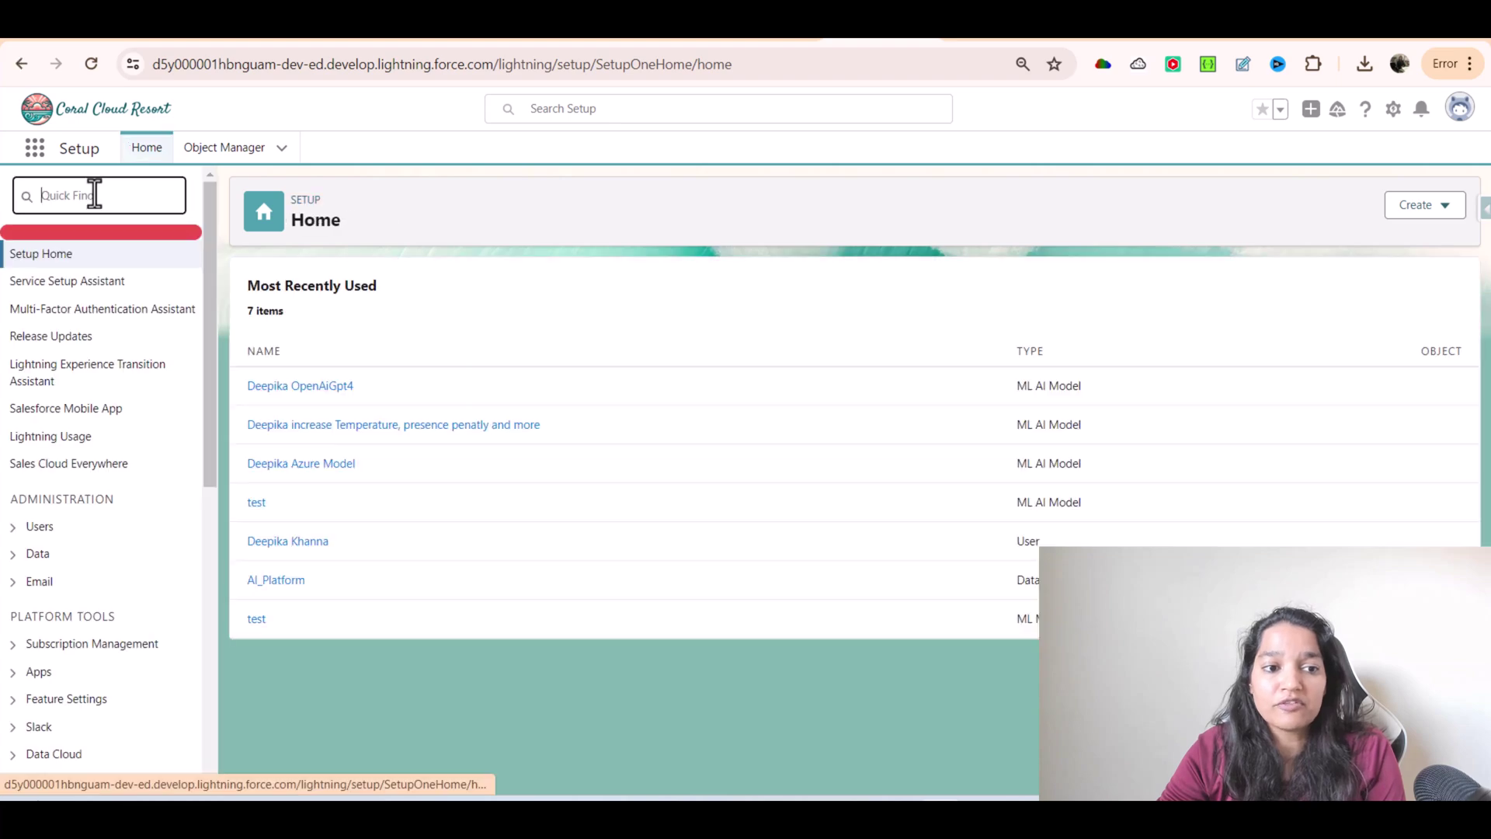
pyautogui.click(94, 195)
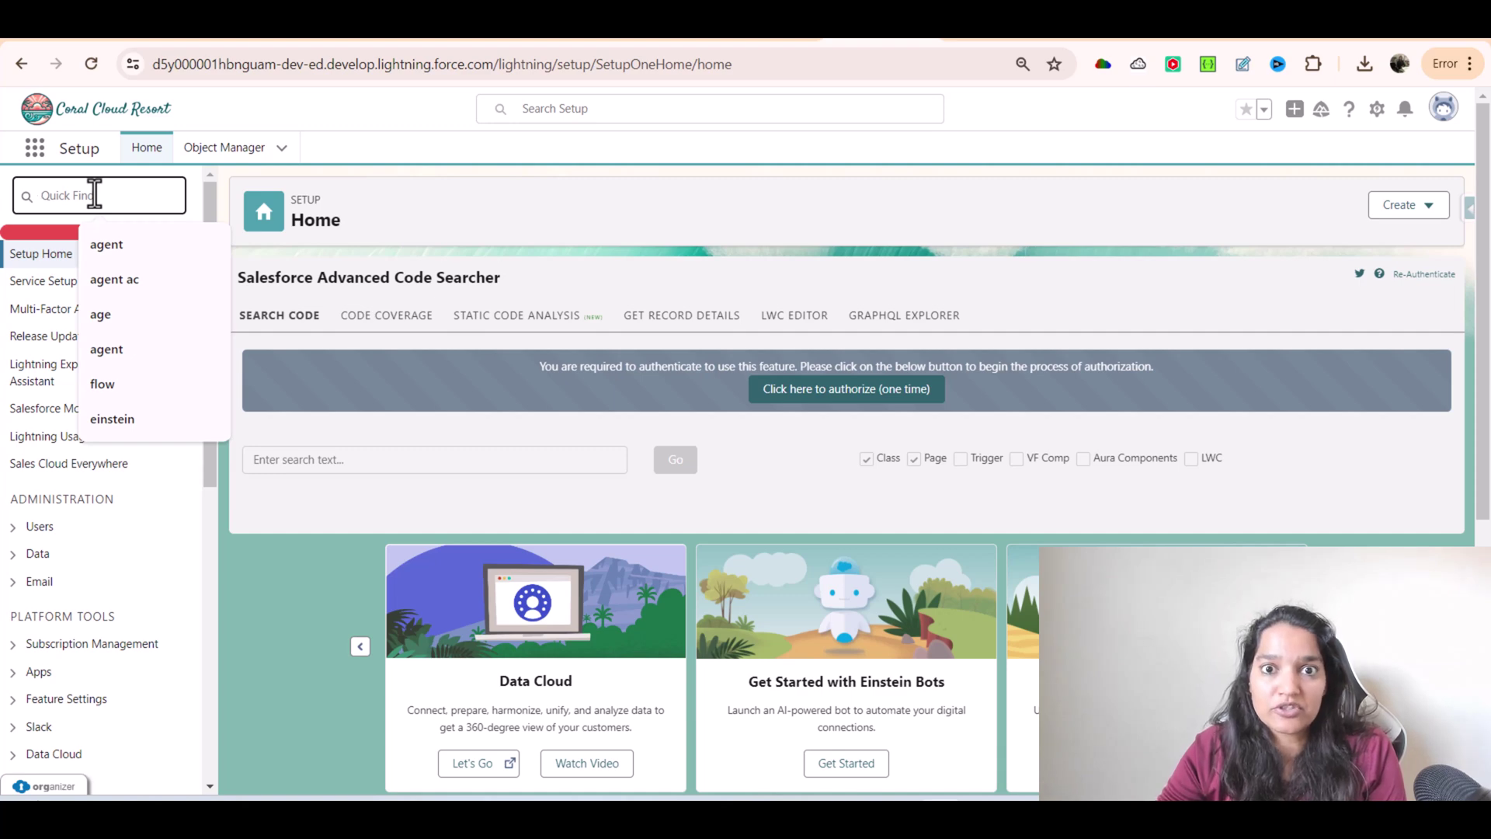
# Step: Filter the setup menu with the search term 'service cloud'
pyautogui.write('s')
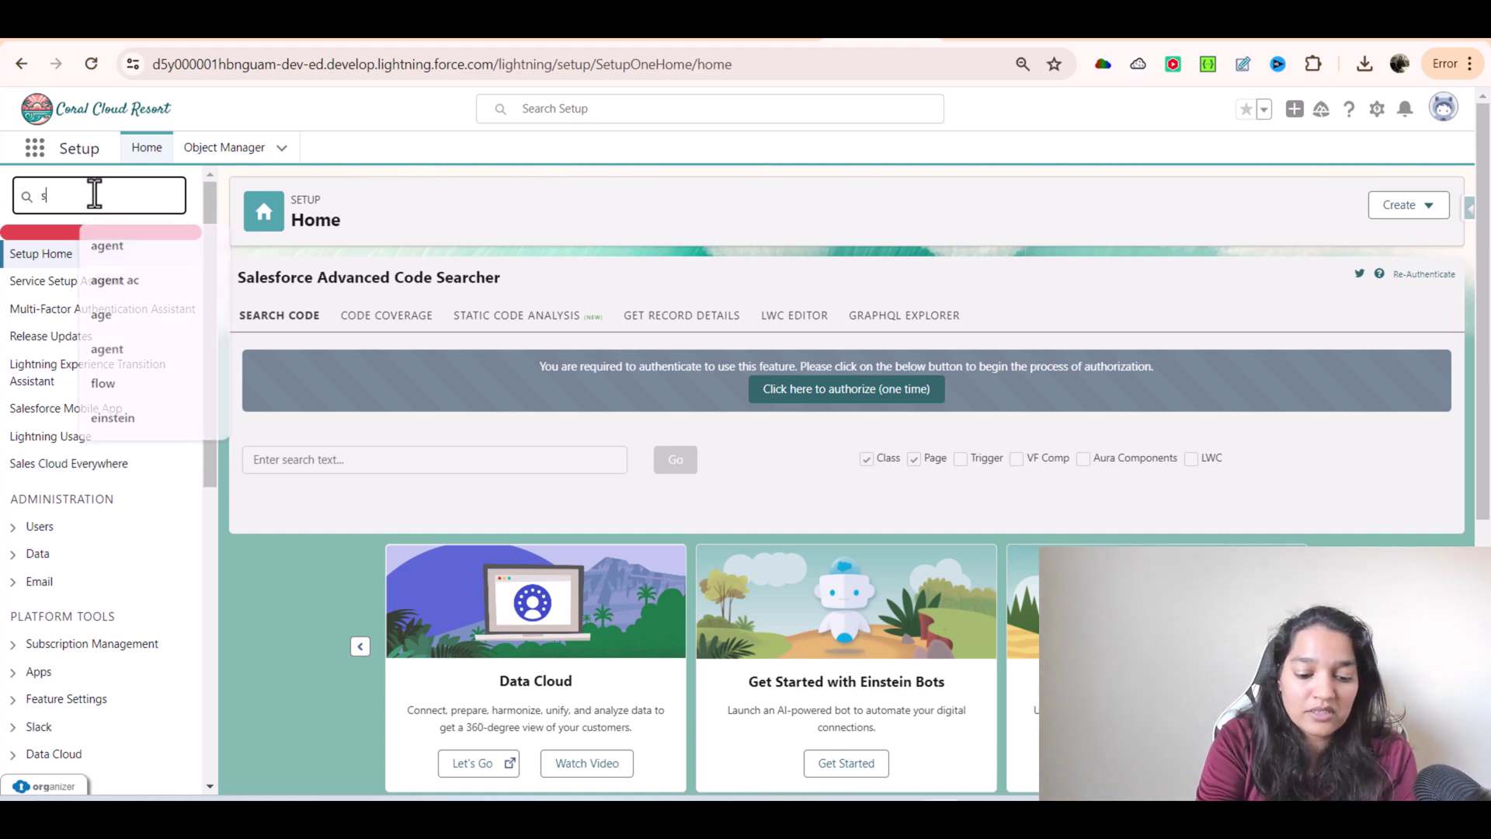
pyautogui.write('ervice cloud')
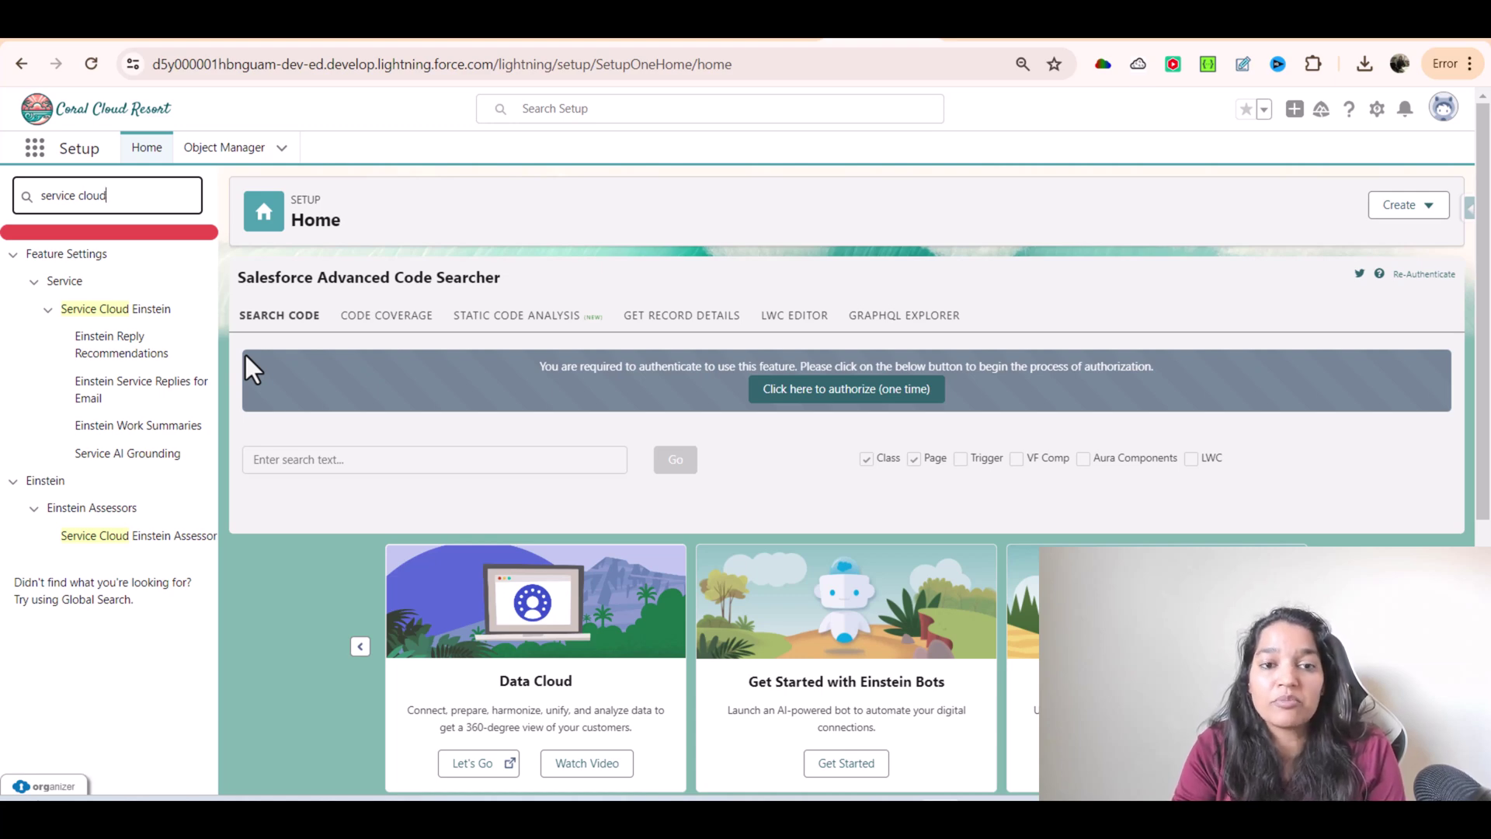
# Step: Review the Einstein Reply Recommendations page and its Service Replies for Chat section, then go to grounding setup
pyautogui.click(131, 353)
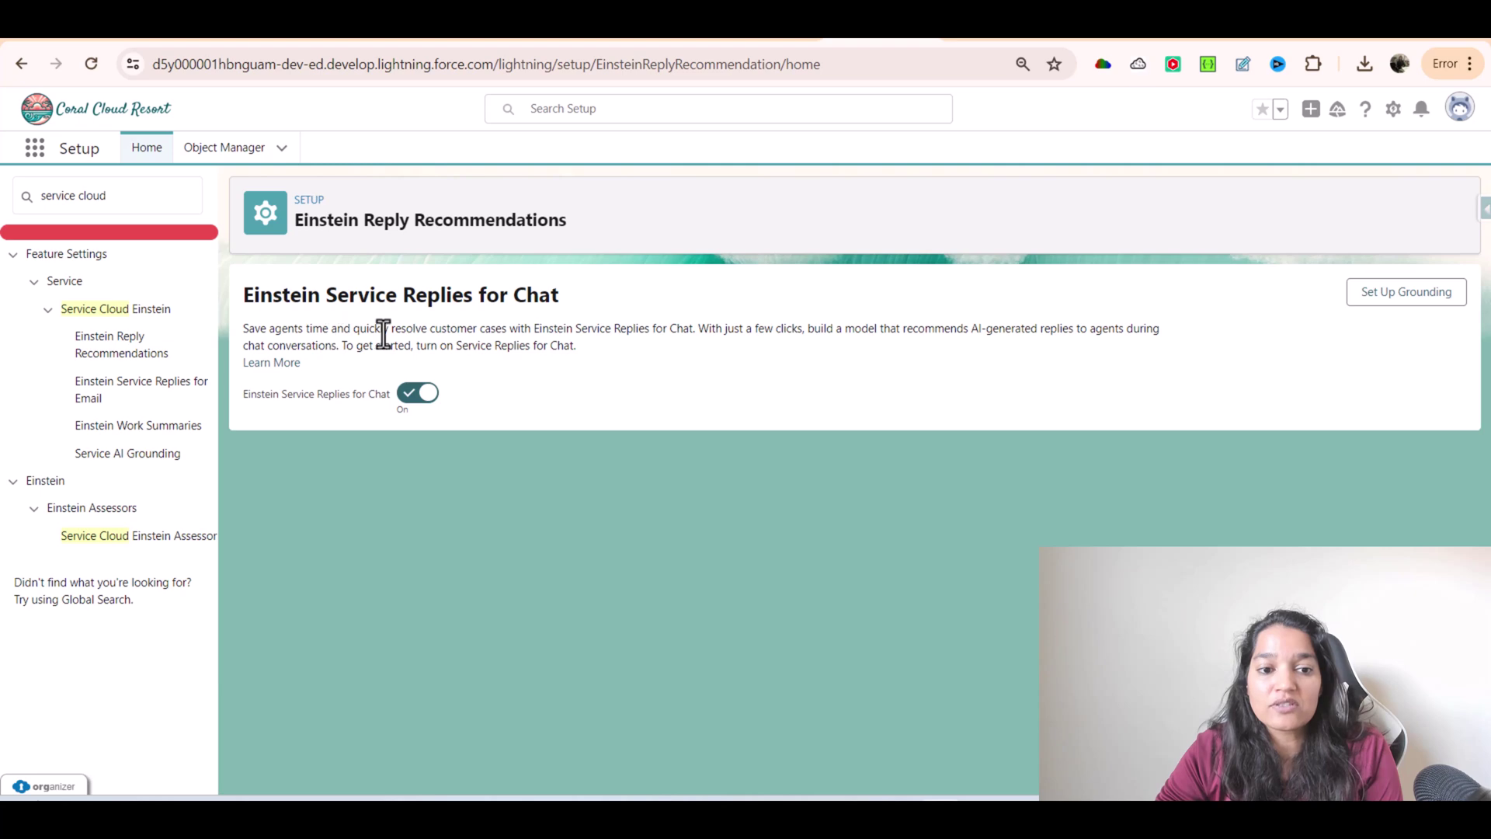
pyautogui.moveTo(451, 330); pyautogui.dragTo(1034, 327)
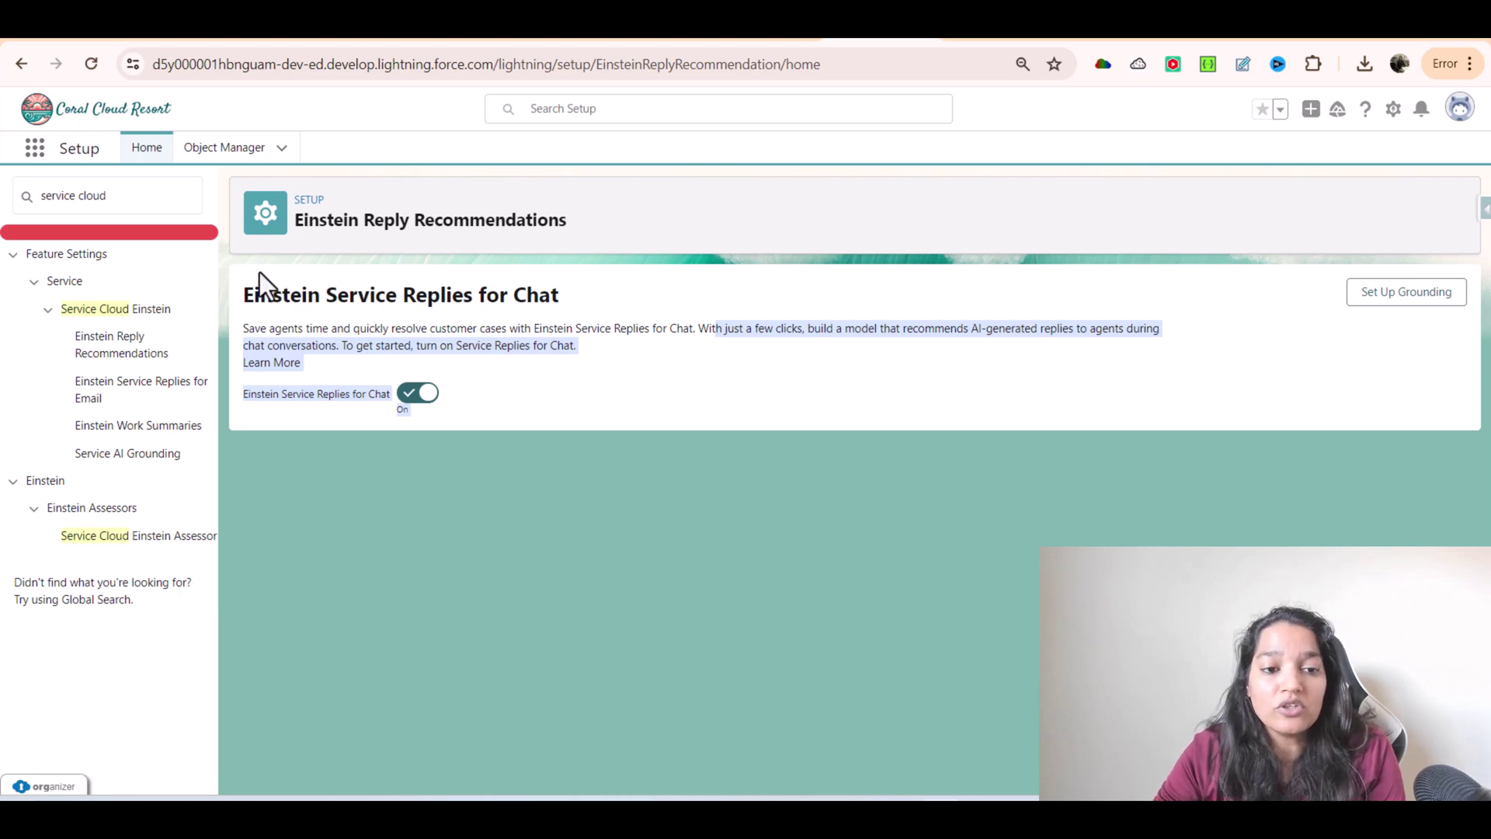
pyautogui.moveTo(236, 295); pyautogui.dragTo(565, 308)
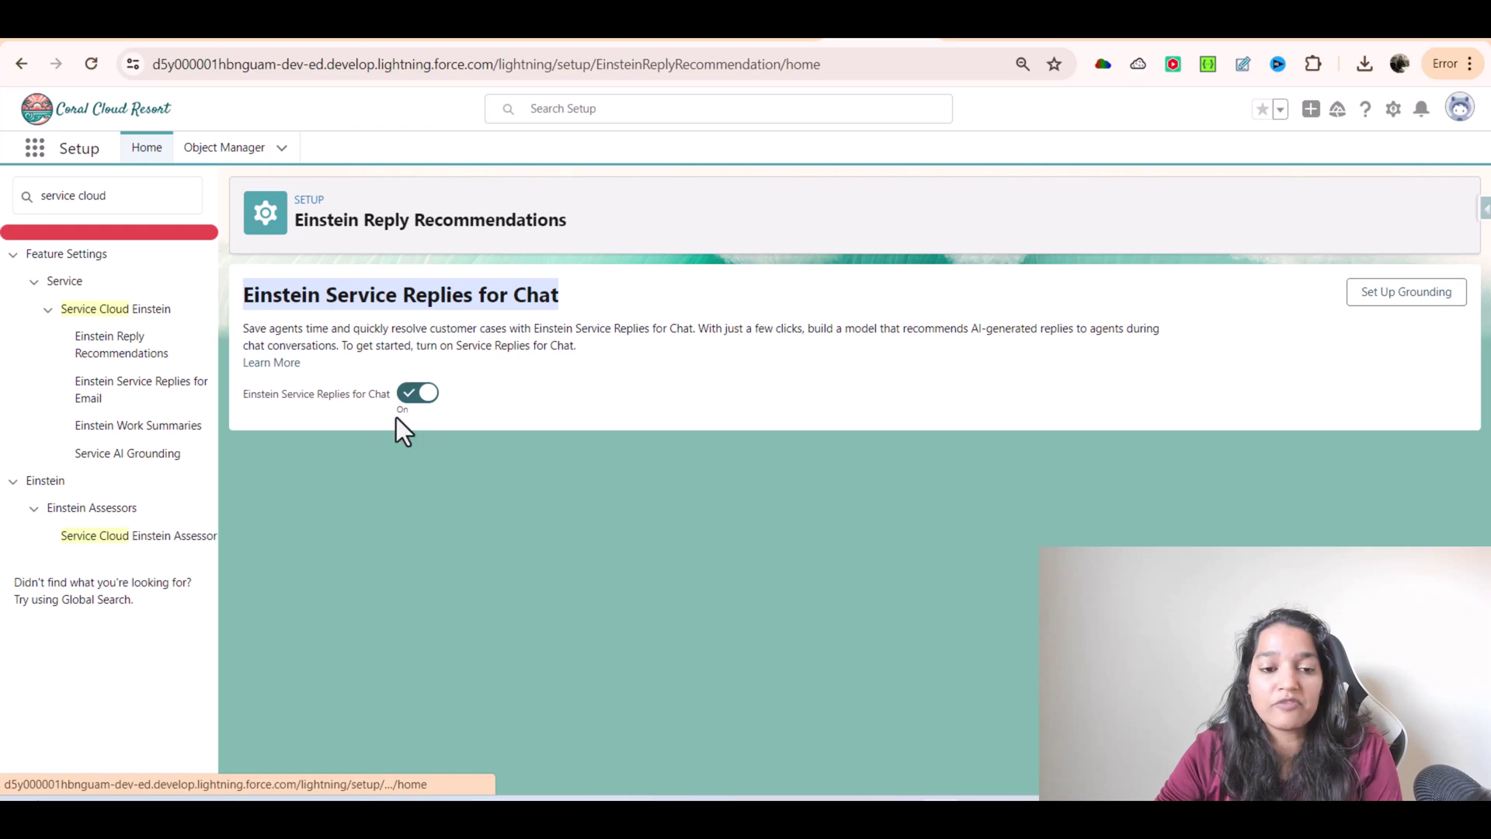
pyautogui.click(1408, 295)
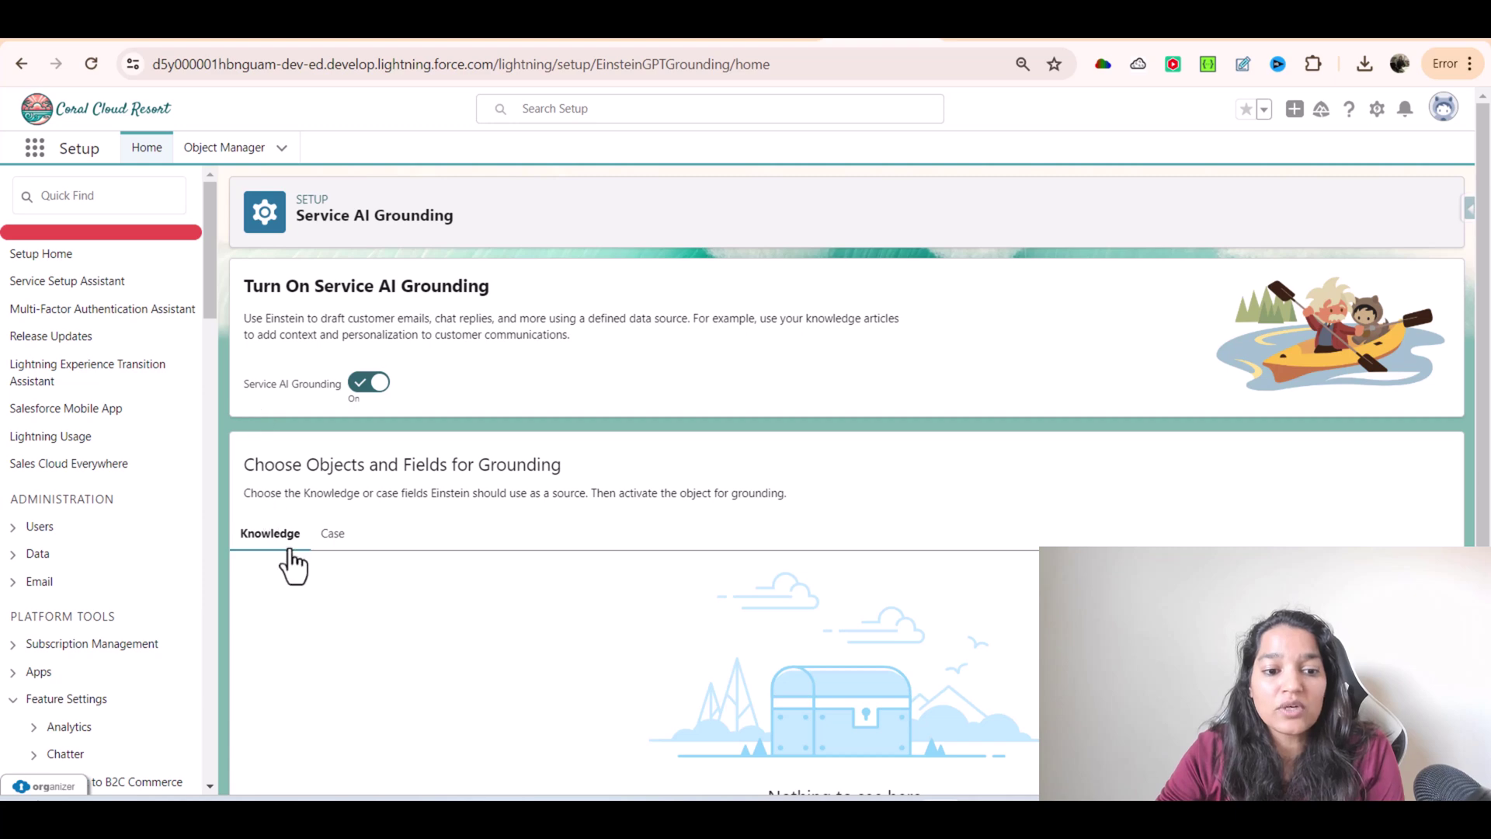
# Step: Compare the Knowledge and Case grounding options and bring up the Case Fields list
pyautogui.click(334, 534)
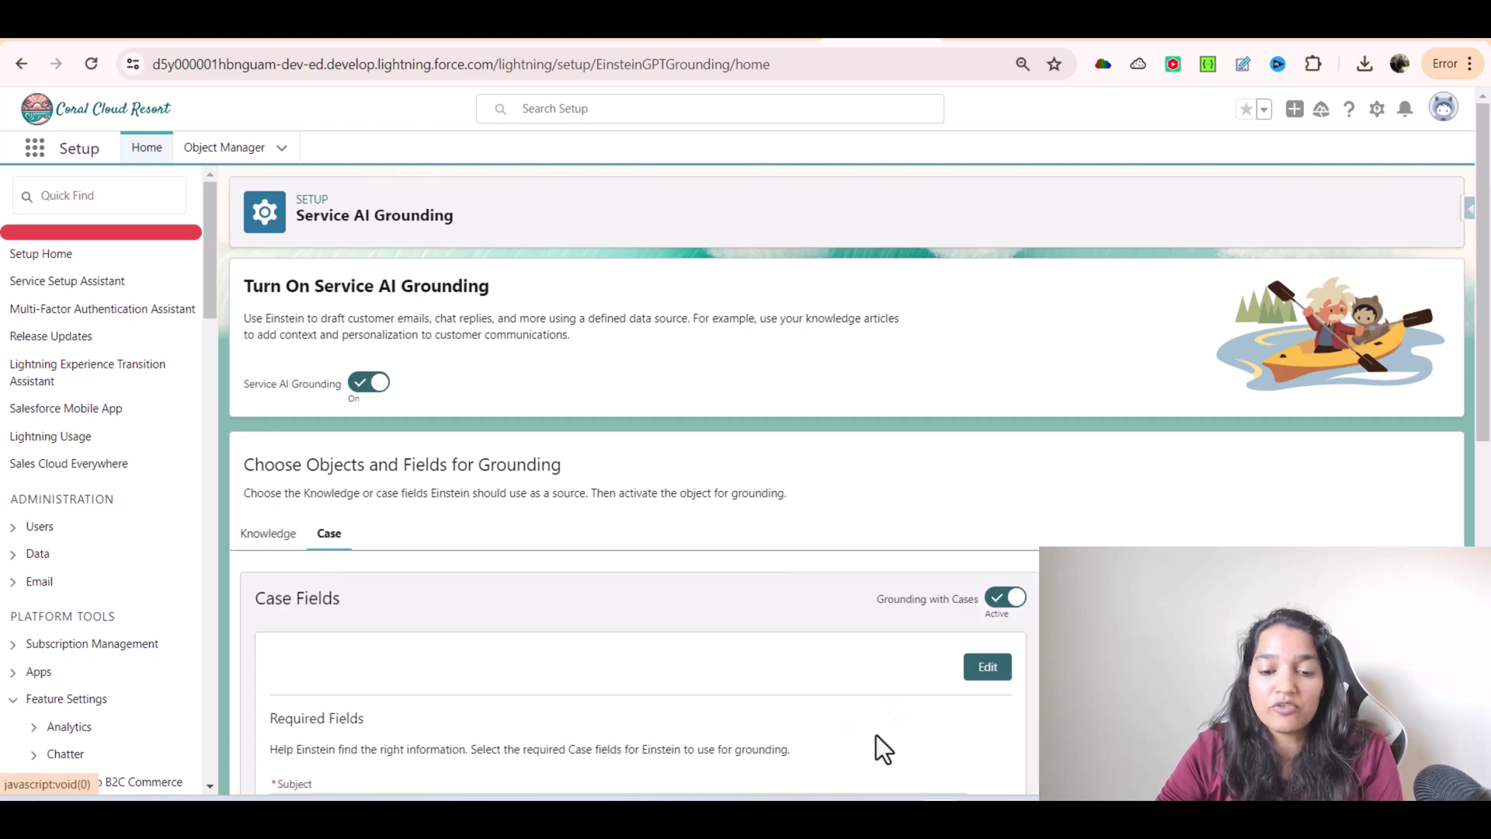
pyautogui.click(242, 536)
pyautogui.scroll(-1, 499, 613)
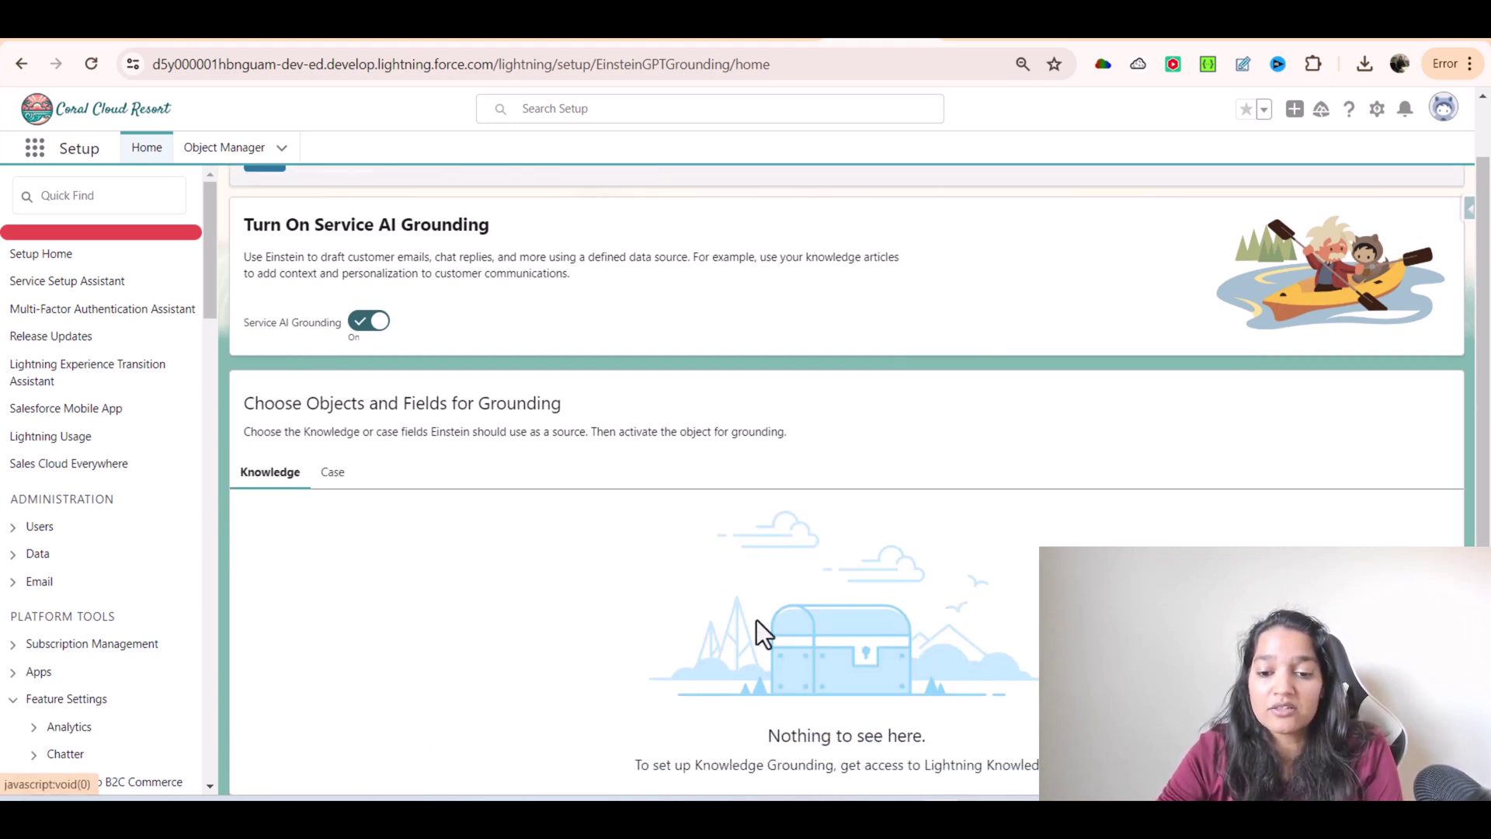
pyautogui.click(333, 480)
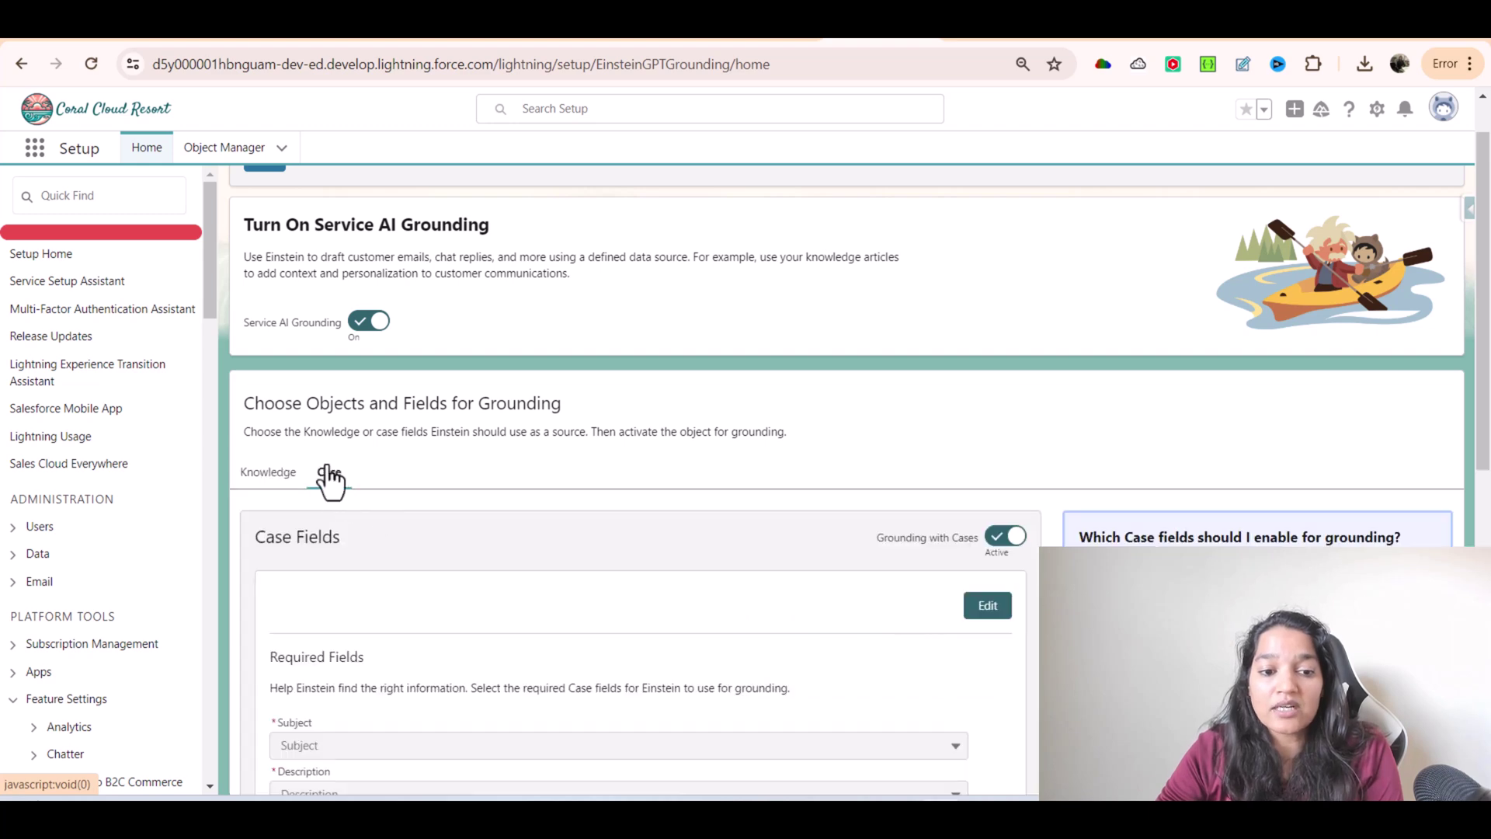
pyautogui.scroll(-3, 428, 632)
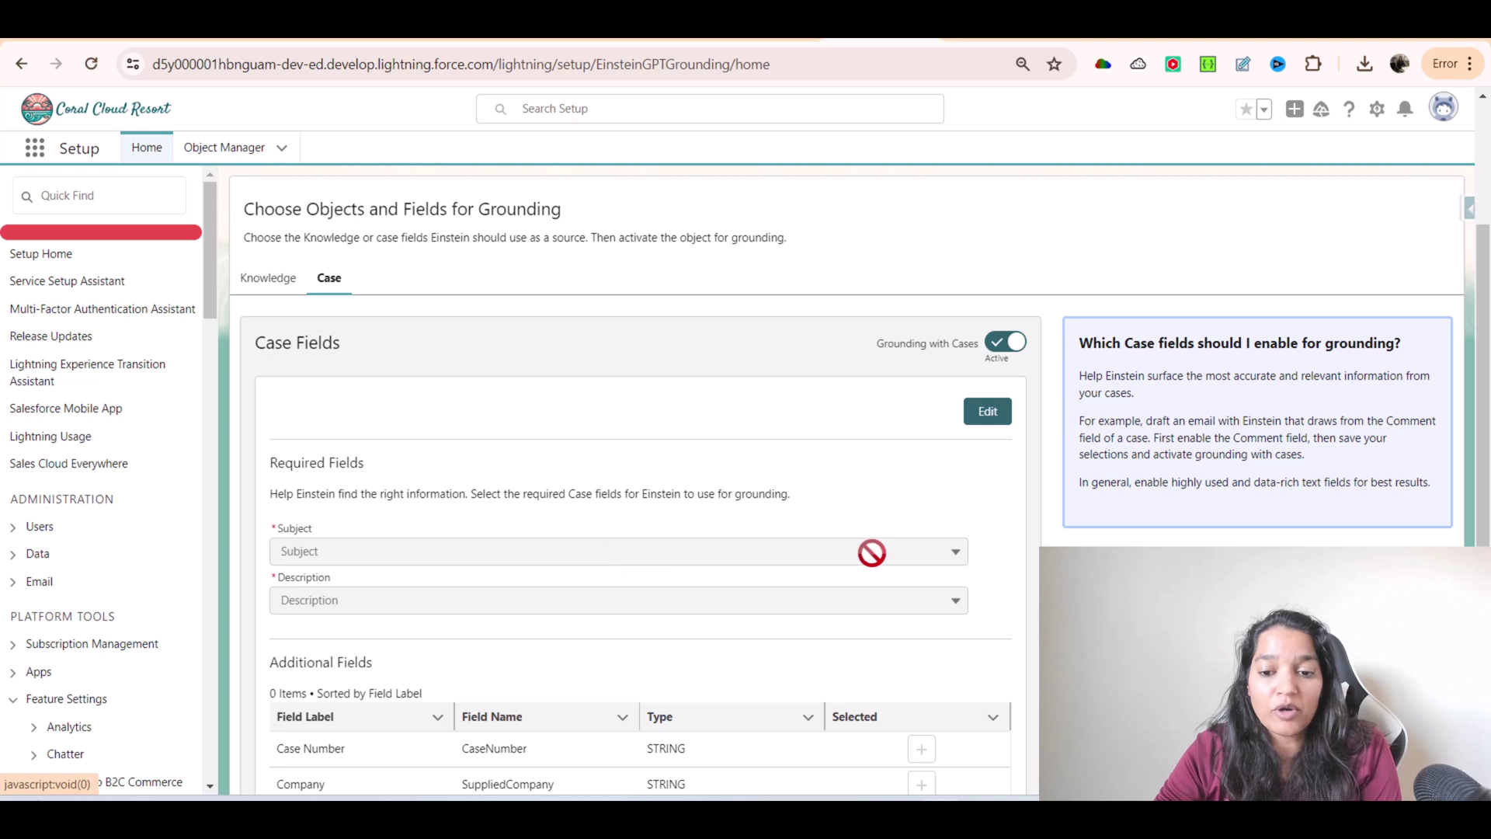
# Step: Edit the grounding case fields, keeping Subject and Description as the required fields
pyautogui.click(987, 411)
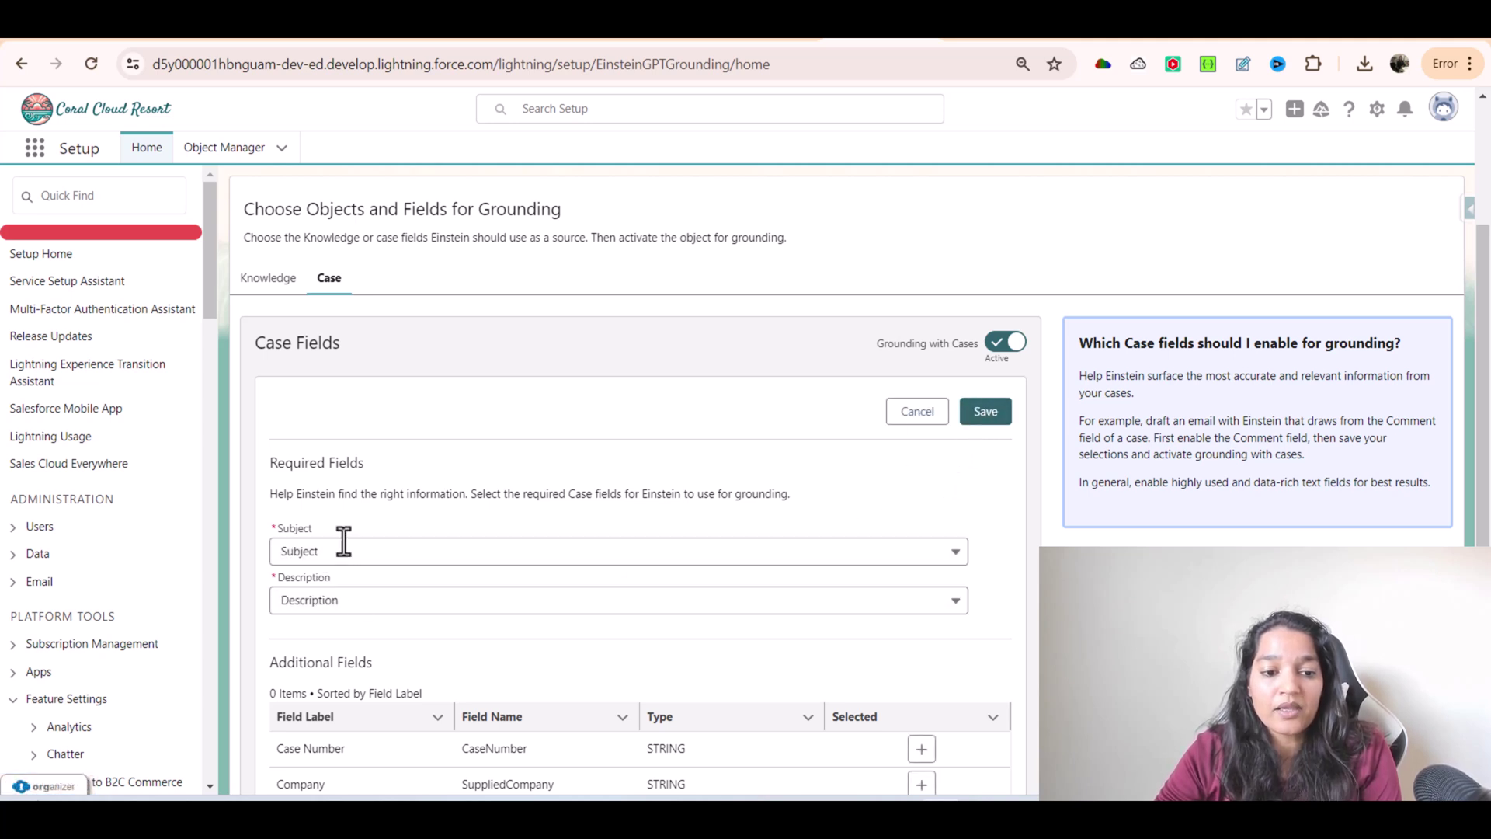
pyautogui.click(344, 544)
pyautogui.click(421, 477)
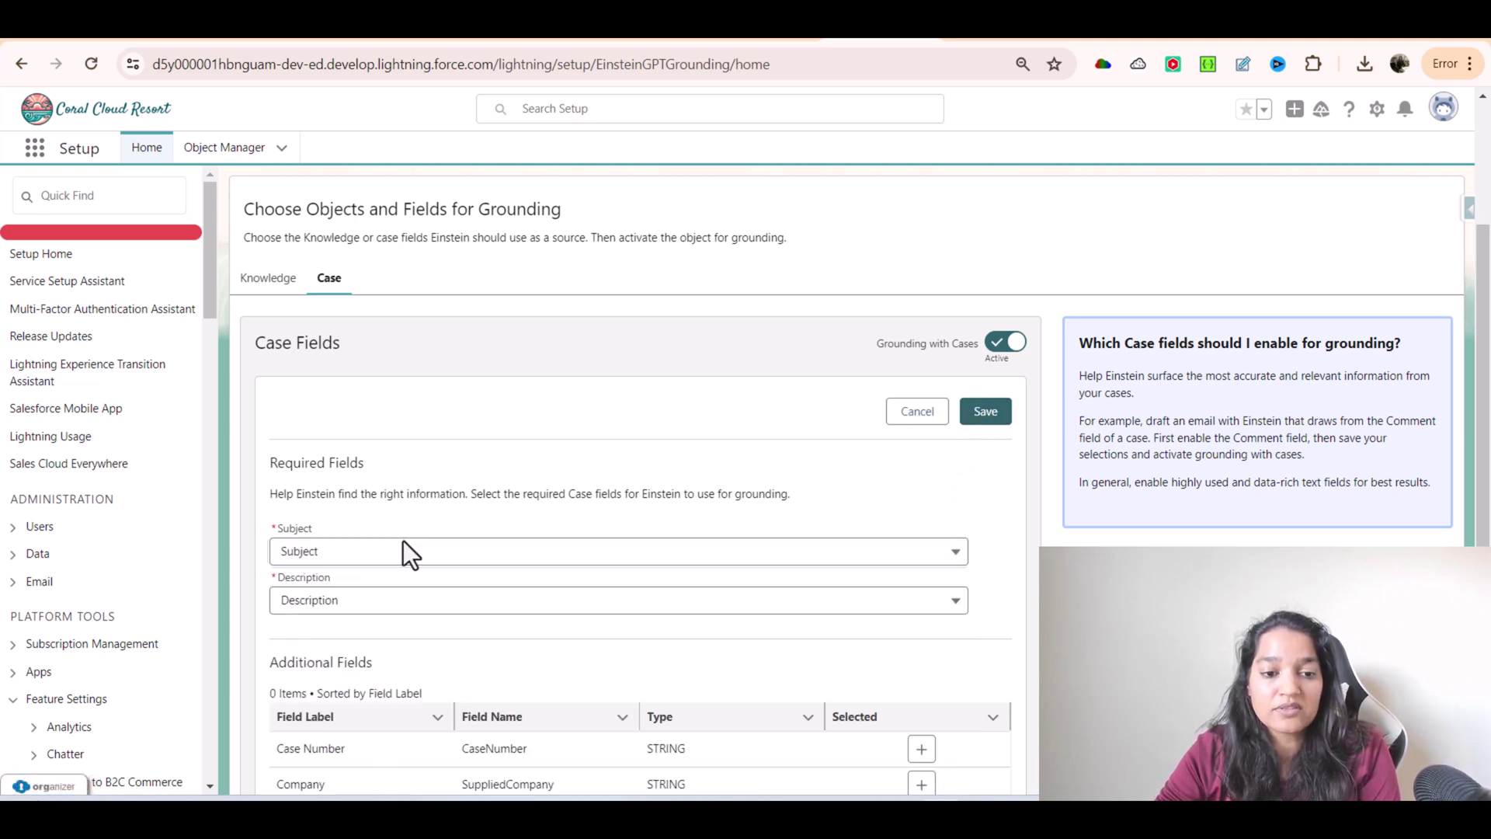
pyautogui.click(349, 602)
pyautogui.click(405, 703)
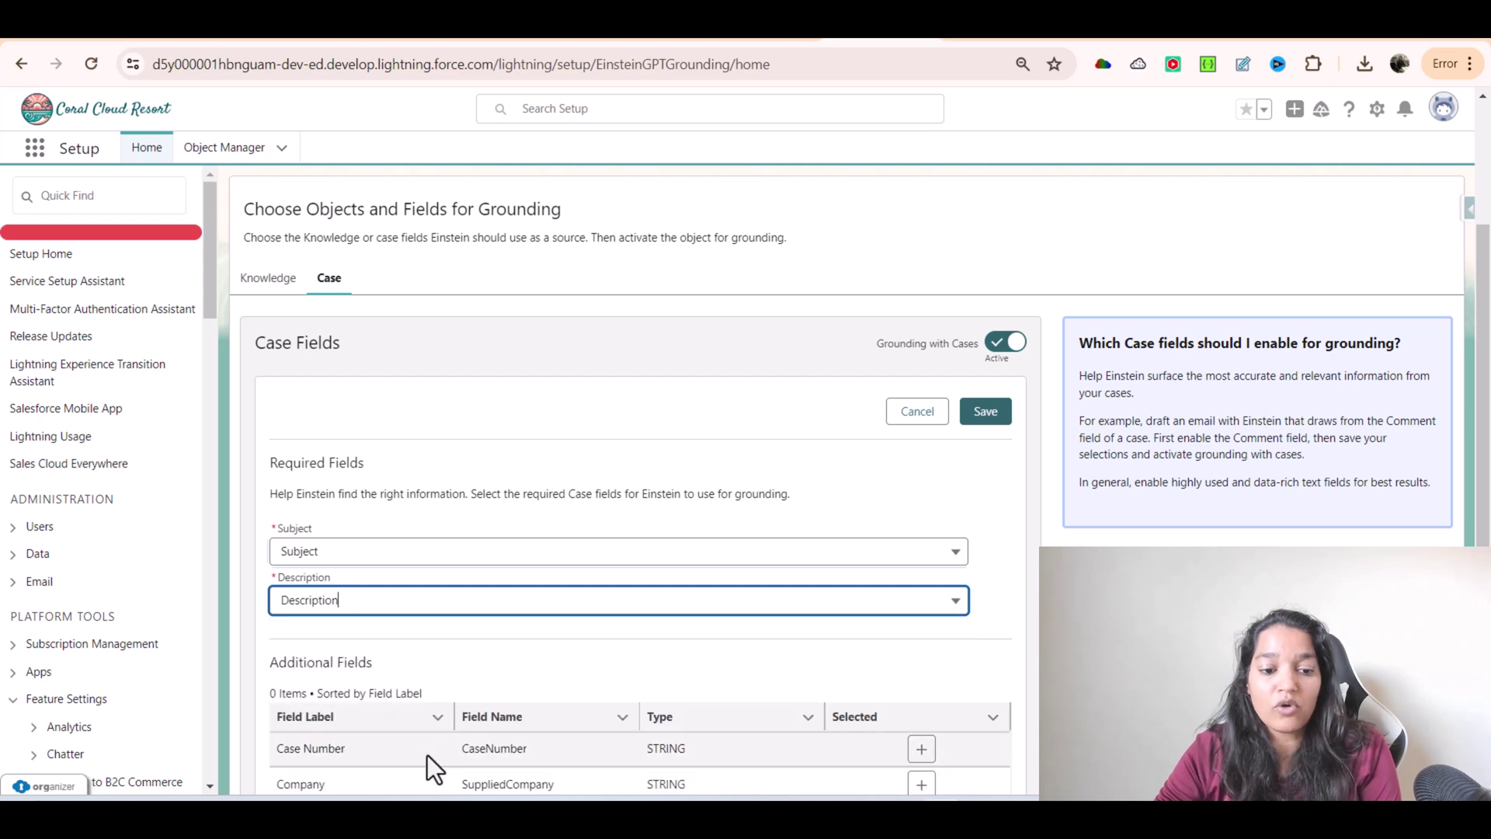
pyautogui.scroll(-3, 427, 755)
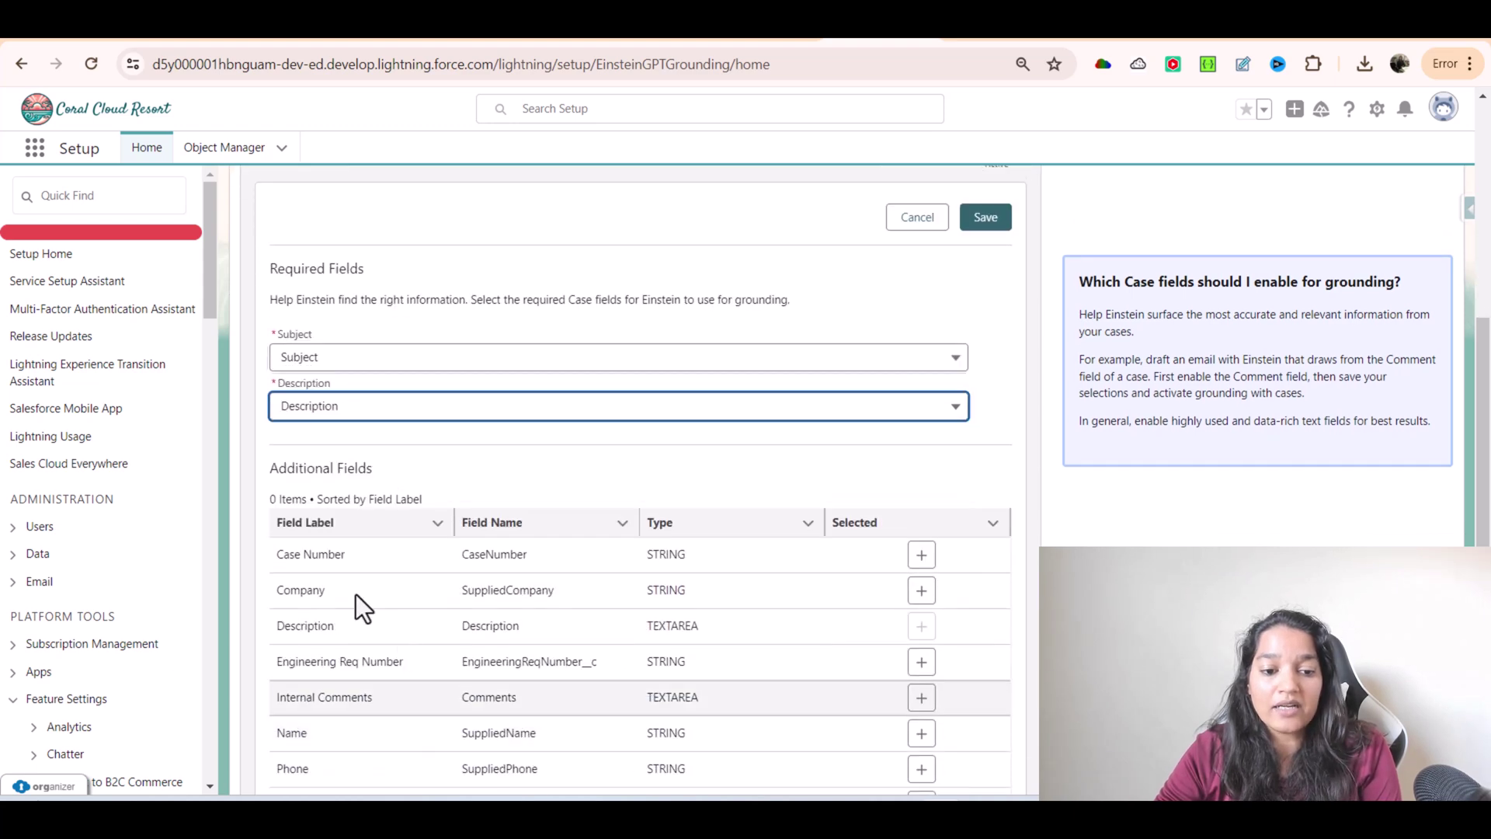
# Step: Add Case Number, Engineering Req Number and Internal Comments as grounding fields and save
pyautogui.click(920, 556)
pyautogui.click(923, 662)
pyautogui.click(921, 697)
pyautogui.scroll(2, 699, 396)
pyautogui.click(987, 314)
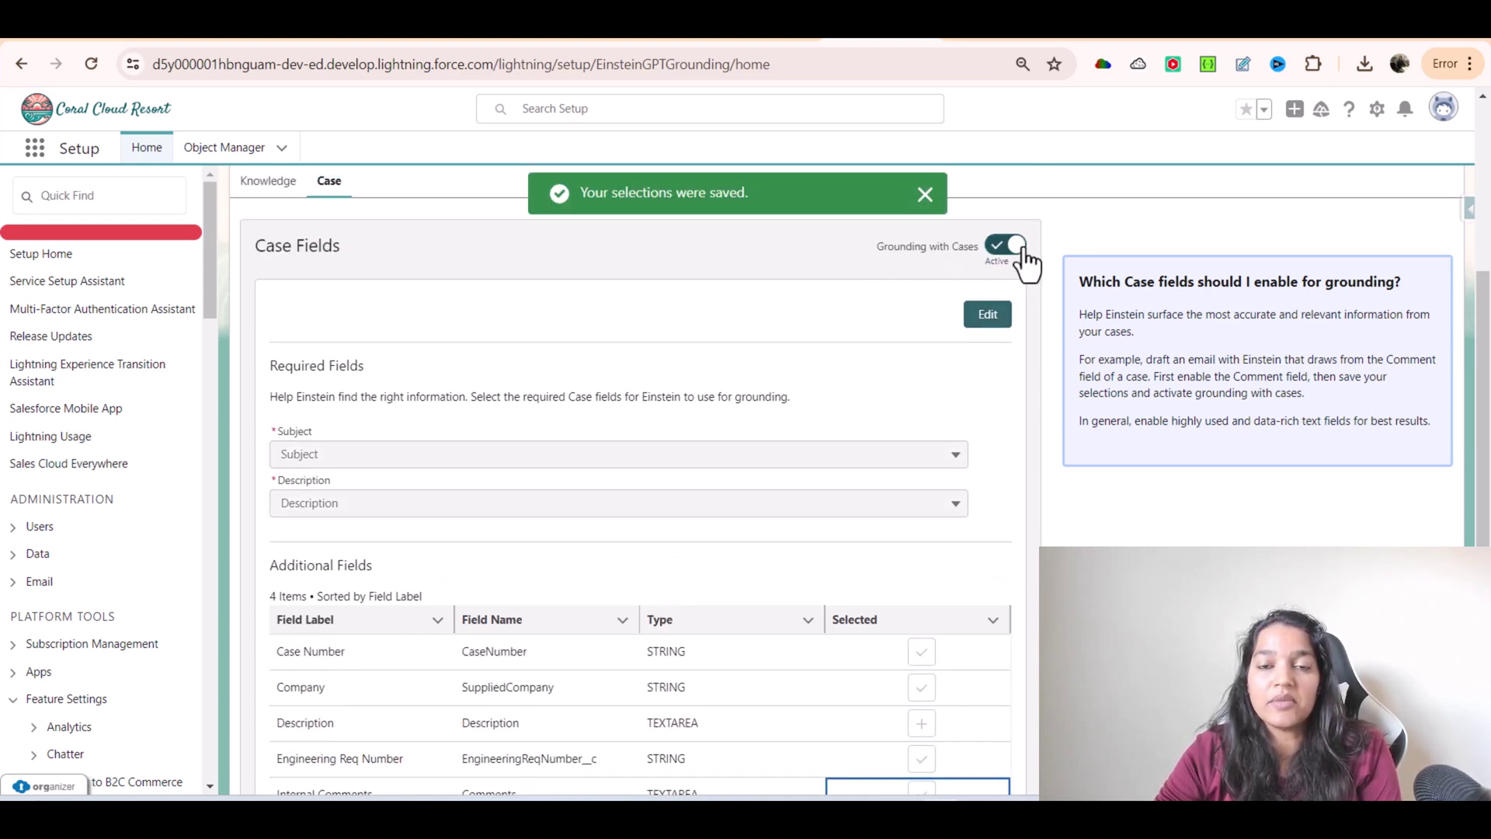
pyautogui.scroll(5, 295, 268)
pyautogui.click(100, 198)
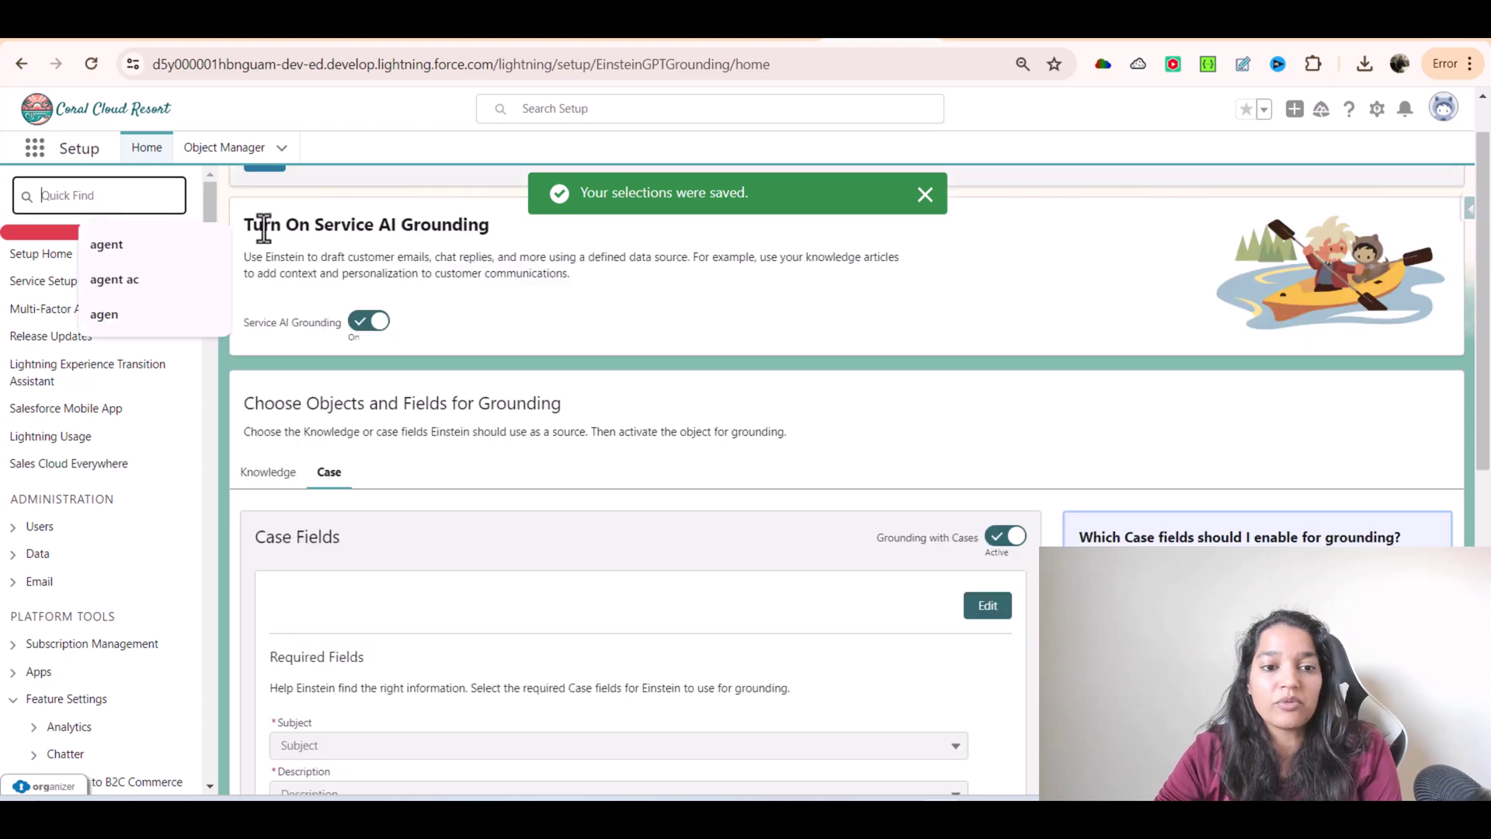
pyautogui.scroll(1, 432, 482)
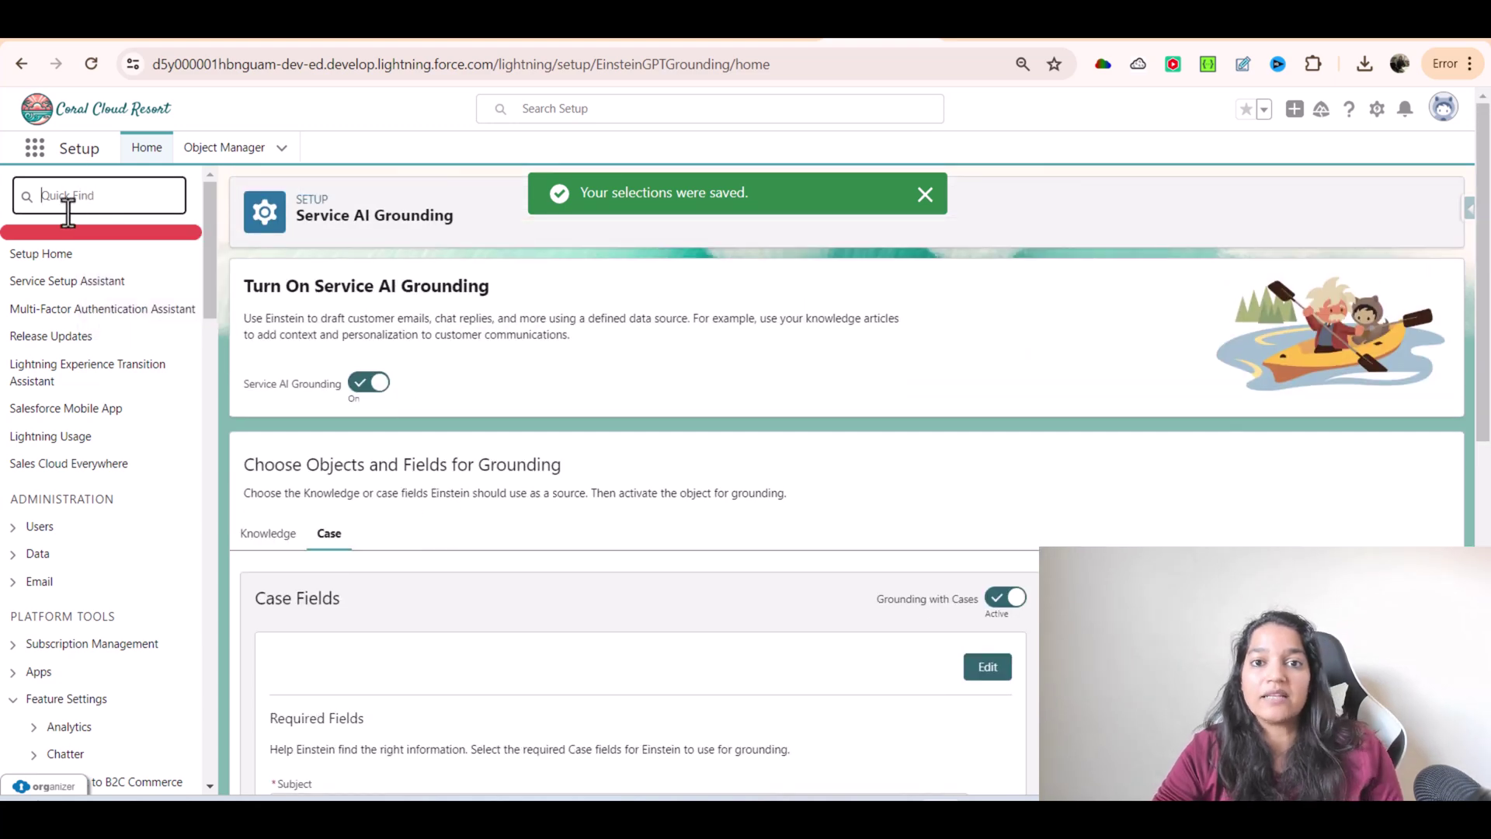
# Step: Search 'service cloud' again and go to the Einstein Service Replies for Email settings
pyautogui.click(73, 194)
pyautogui.write('s')
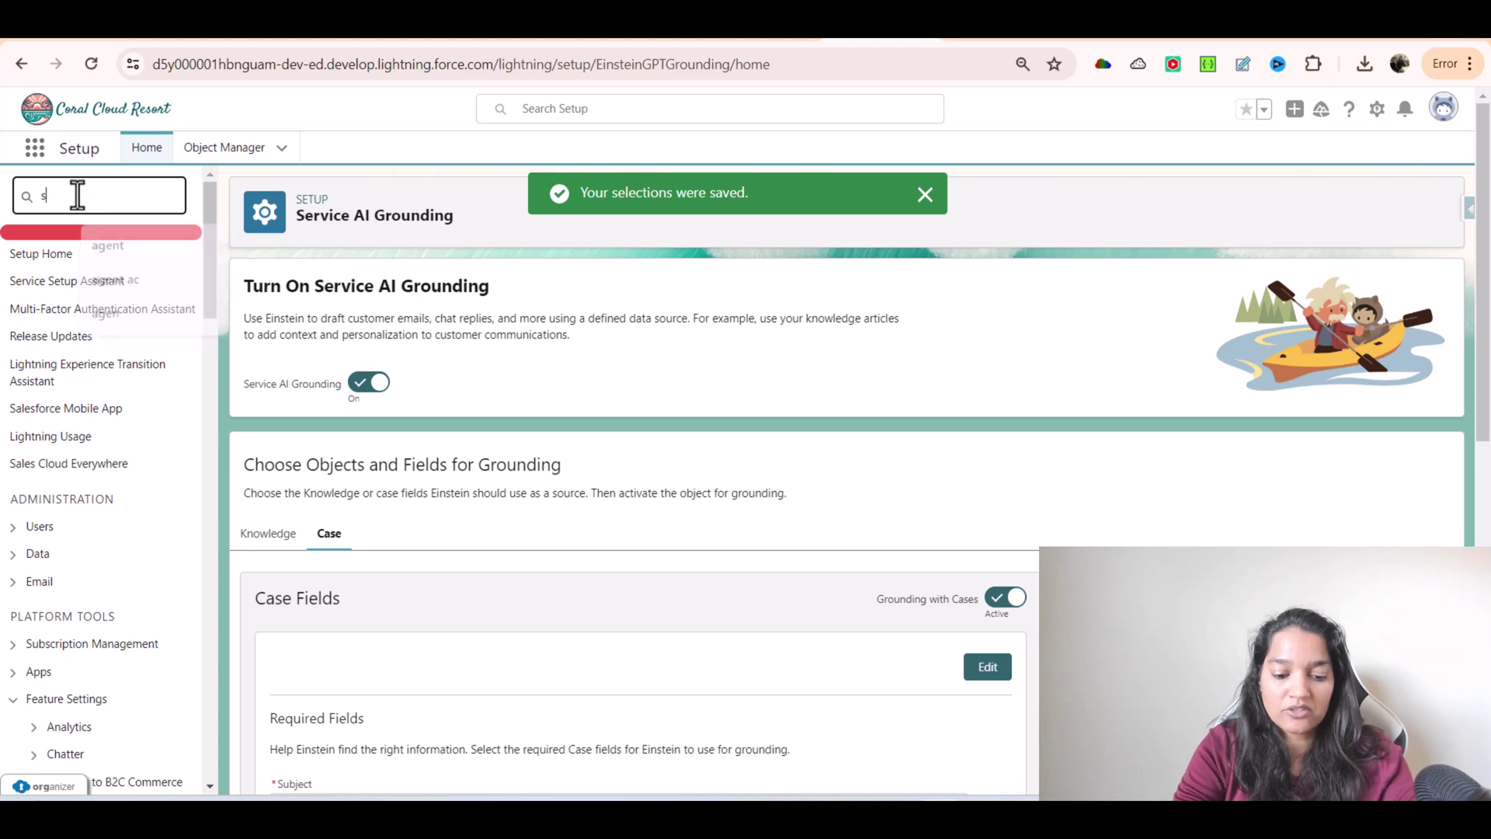
pyautogui.write('ervice cloud')
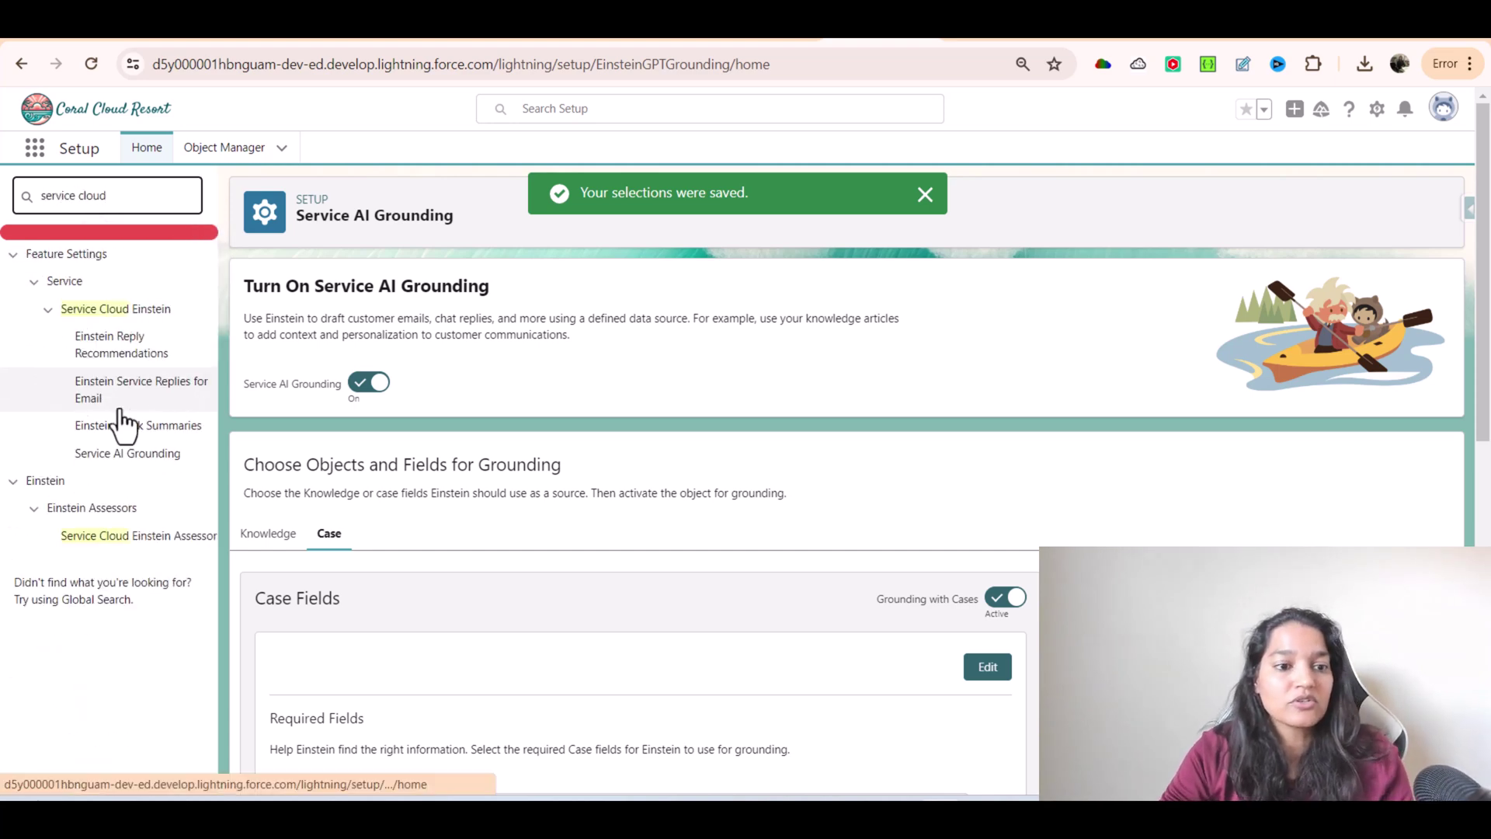
pyautogui.click(112, 396)
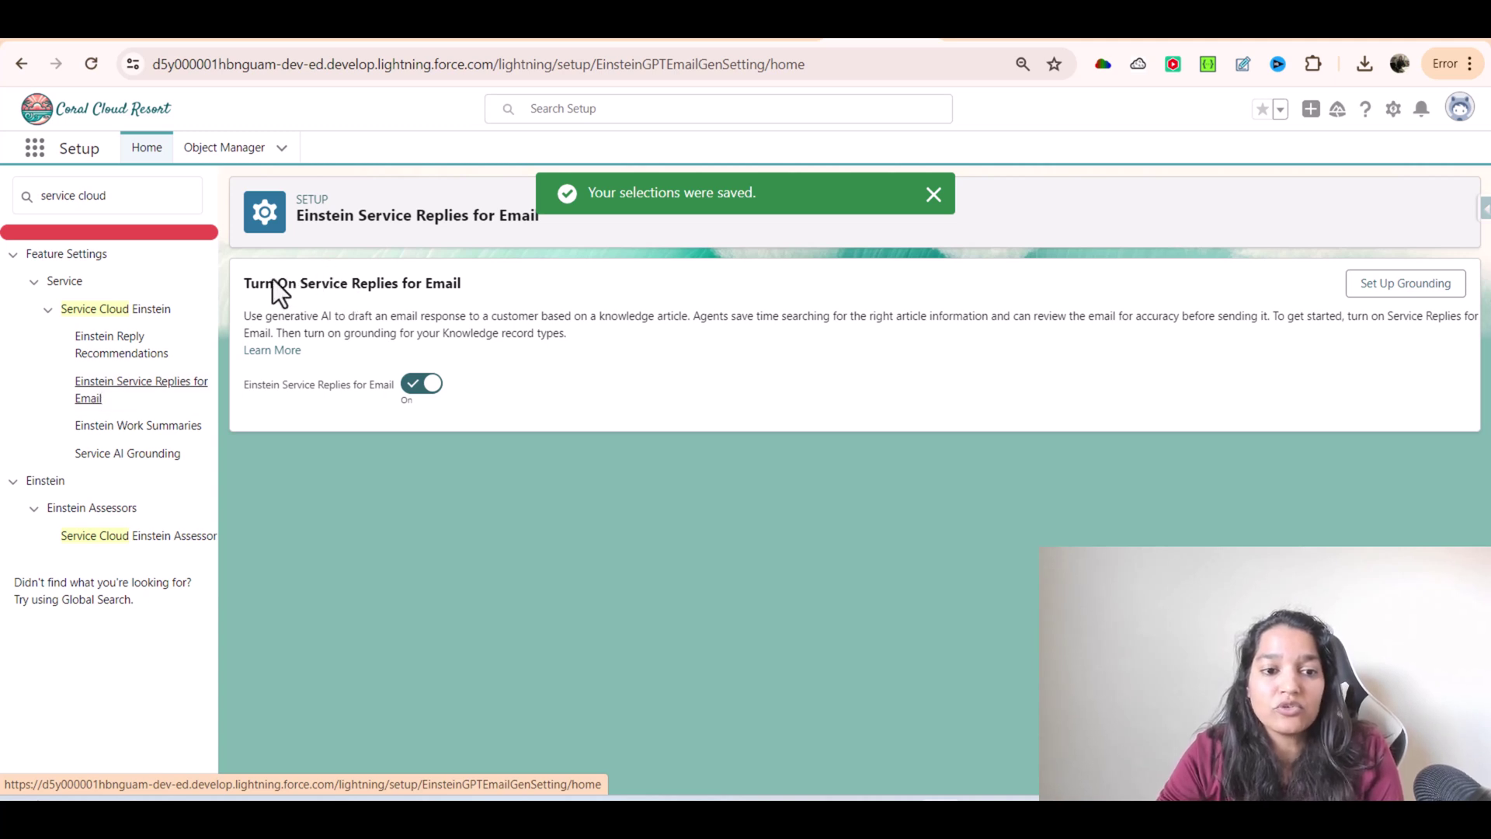
# Step: Review the Service Replies for Email page, including its Turn On Service Replies for Email section
pyautogui.moveTo(297, 216); pyautogui.dragTo(527, 217)
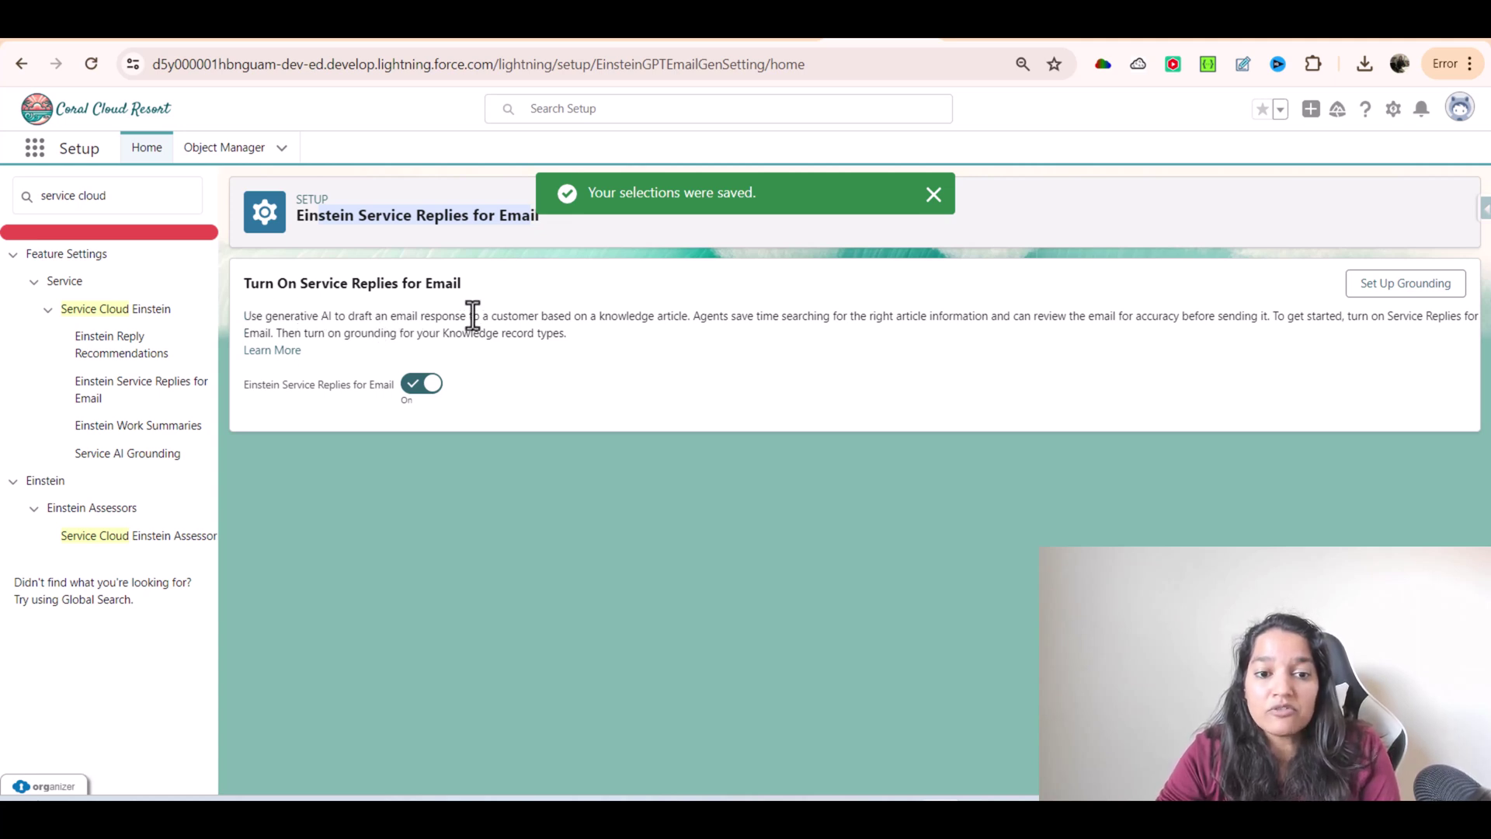
pyautogui.moveTo(543, 315); pyautogui.dragTo(693, 314)
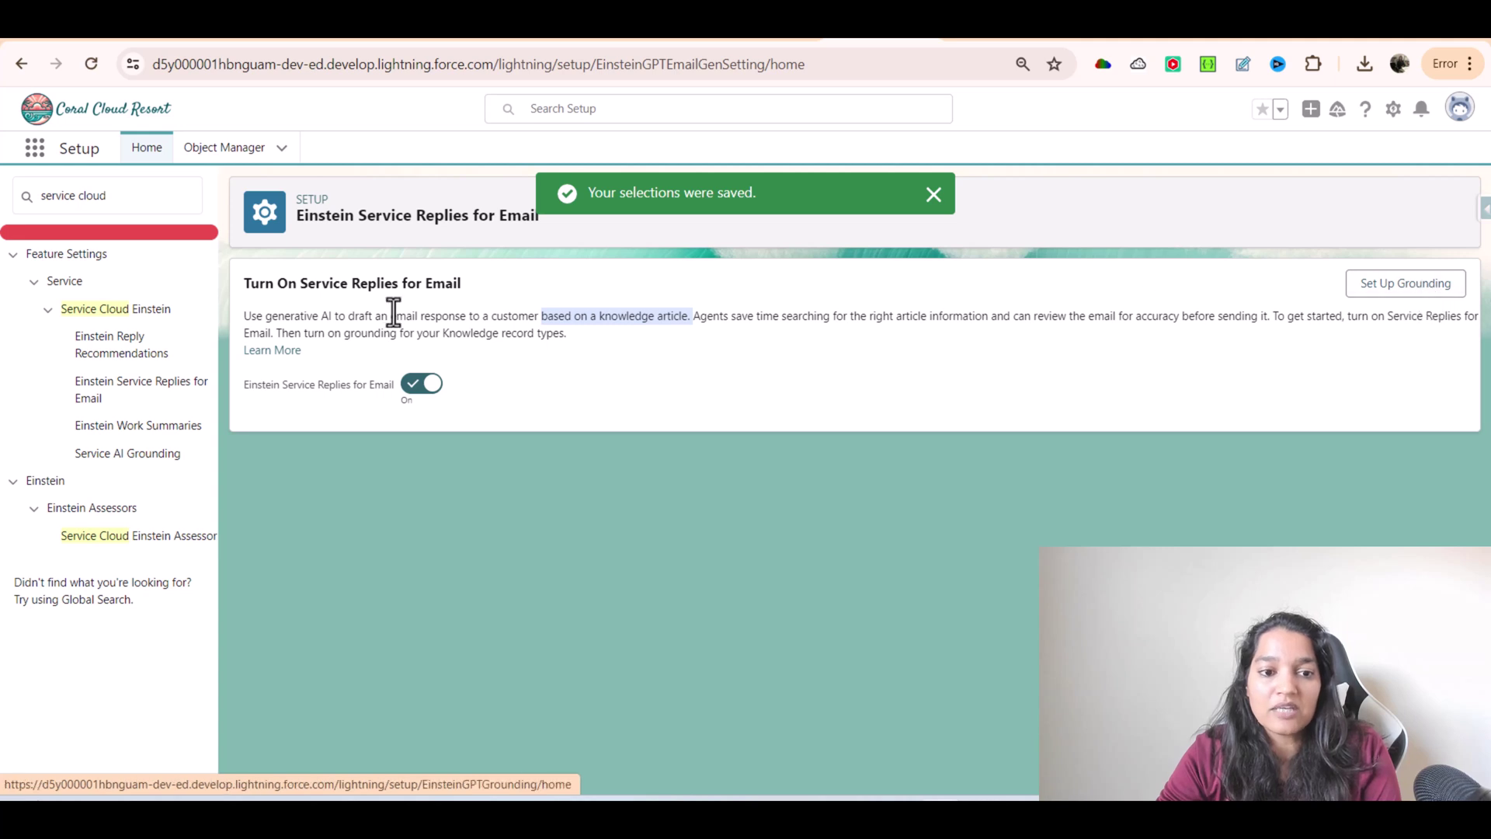
pyautogui.moveTo(246, 283); pyautogui.dragTo(462, 285)
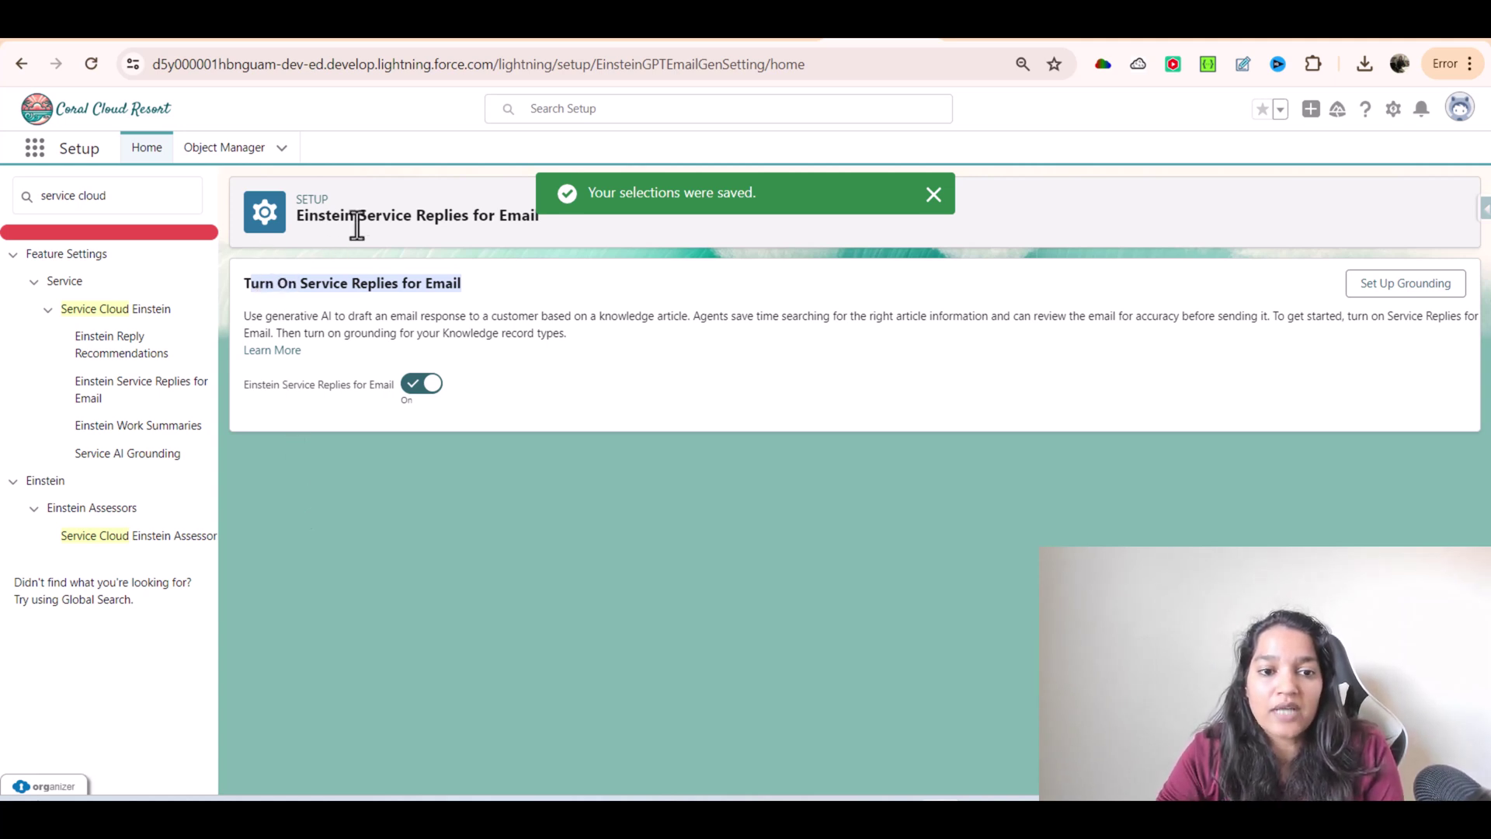
# Step: Review the Einstein Work Summaries page and its Turn On Work Summaries setting
pyautogui.click(143, 430)
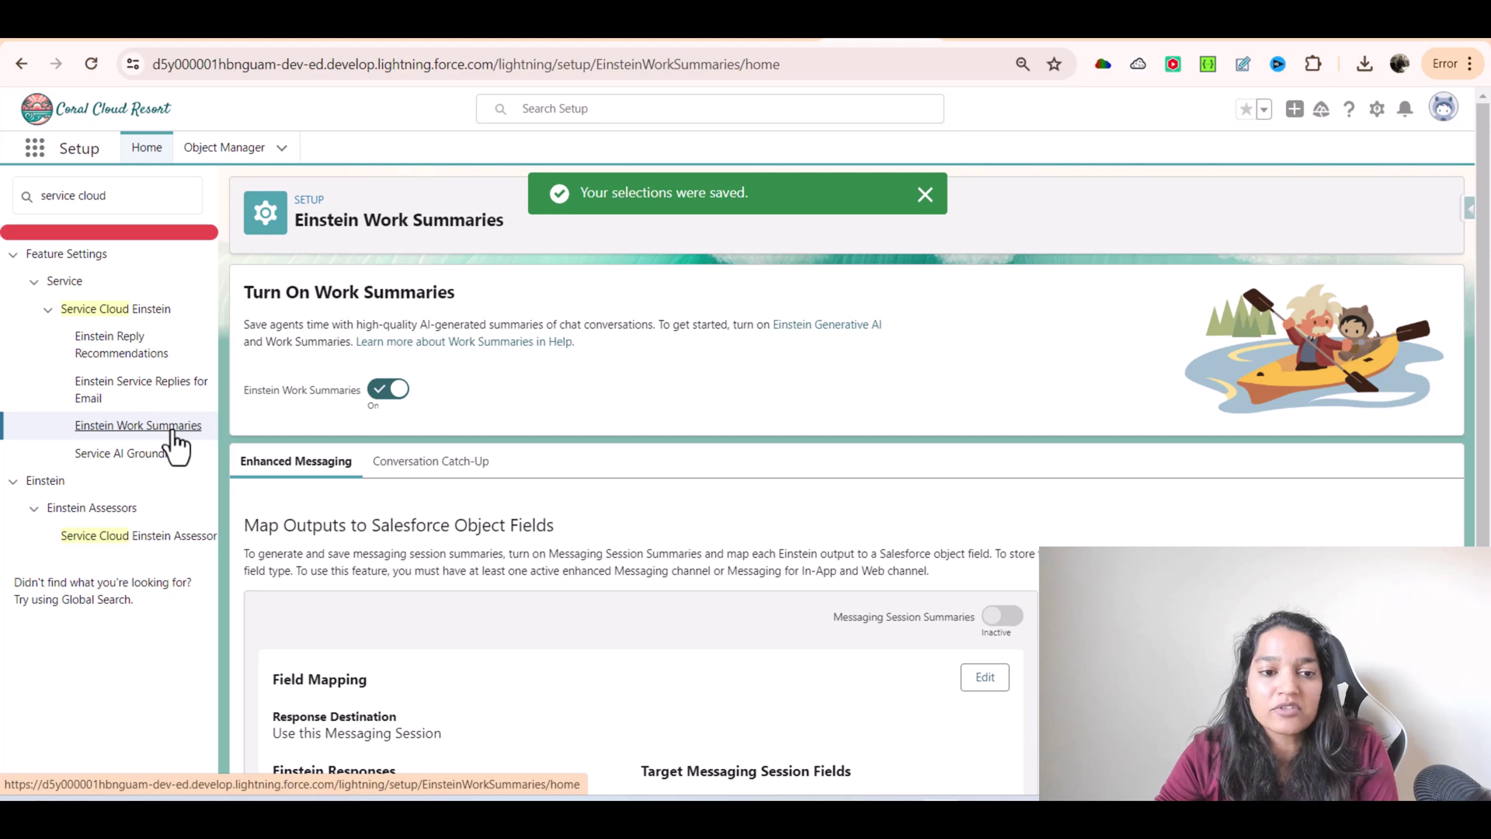
pyautogui.moveTo(330, 292); pyautogui.dragTo(562, 290)
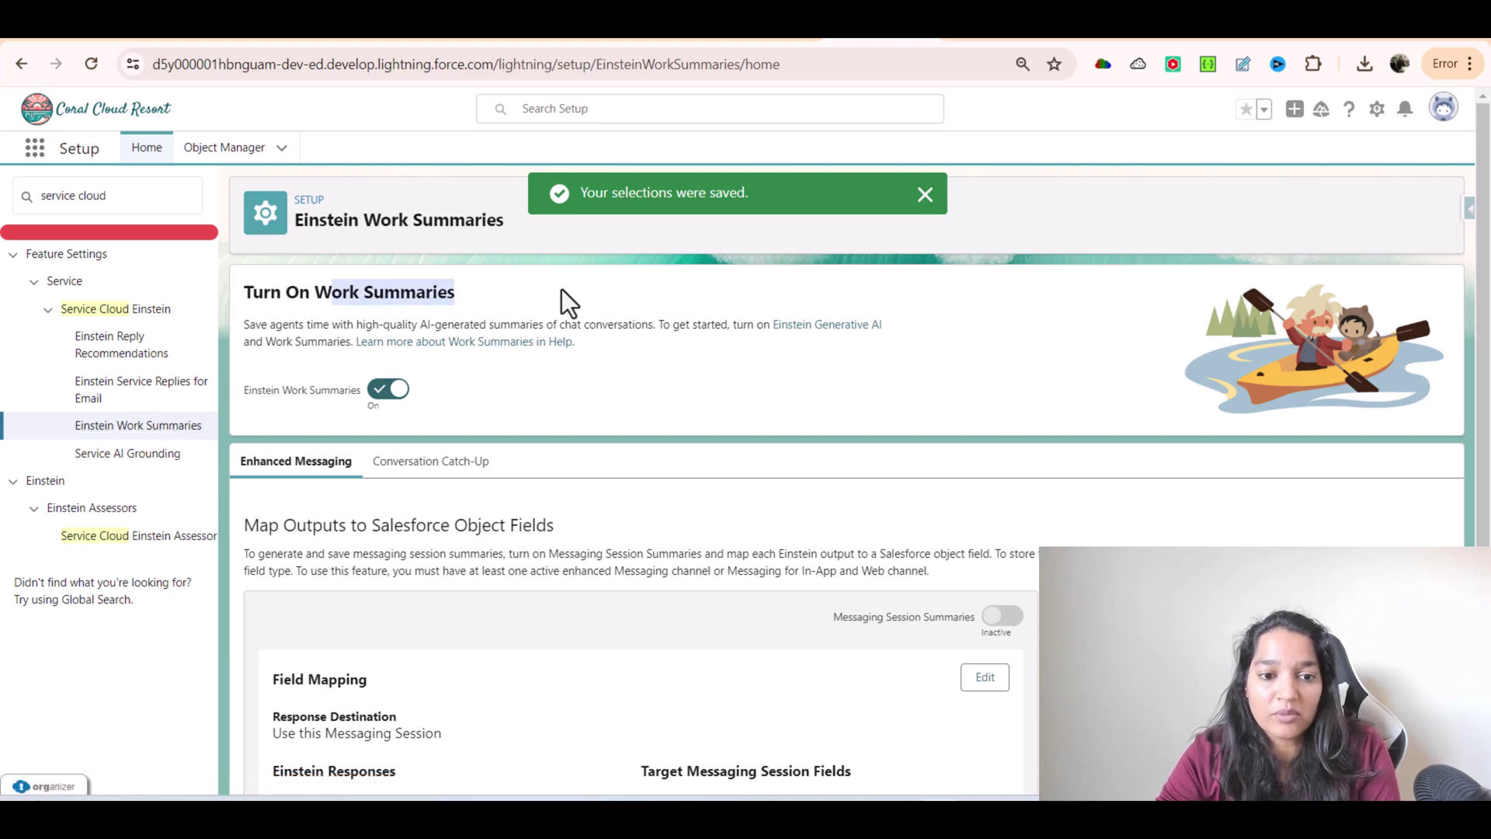
pyautogui.click(282, 390)
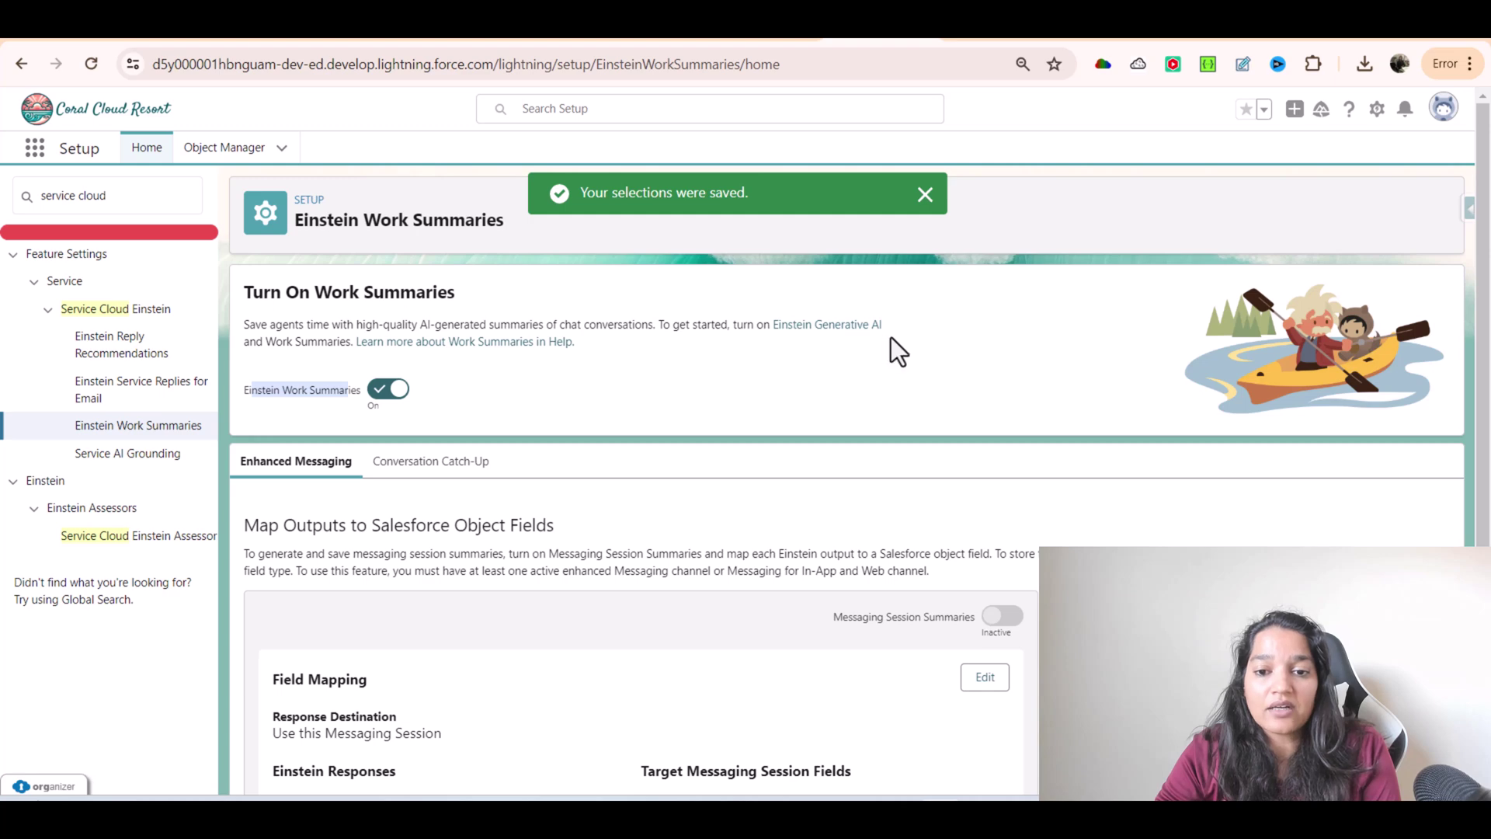
pyautogui.moveTo(243, 343); pyautogui.dragTo(335, 343)
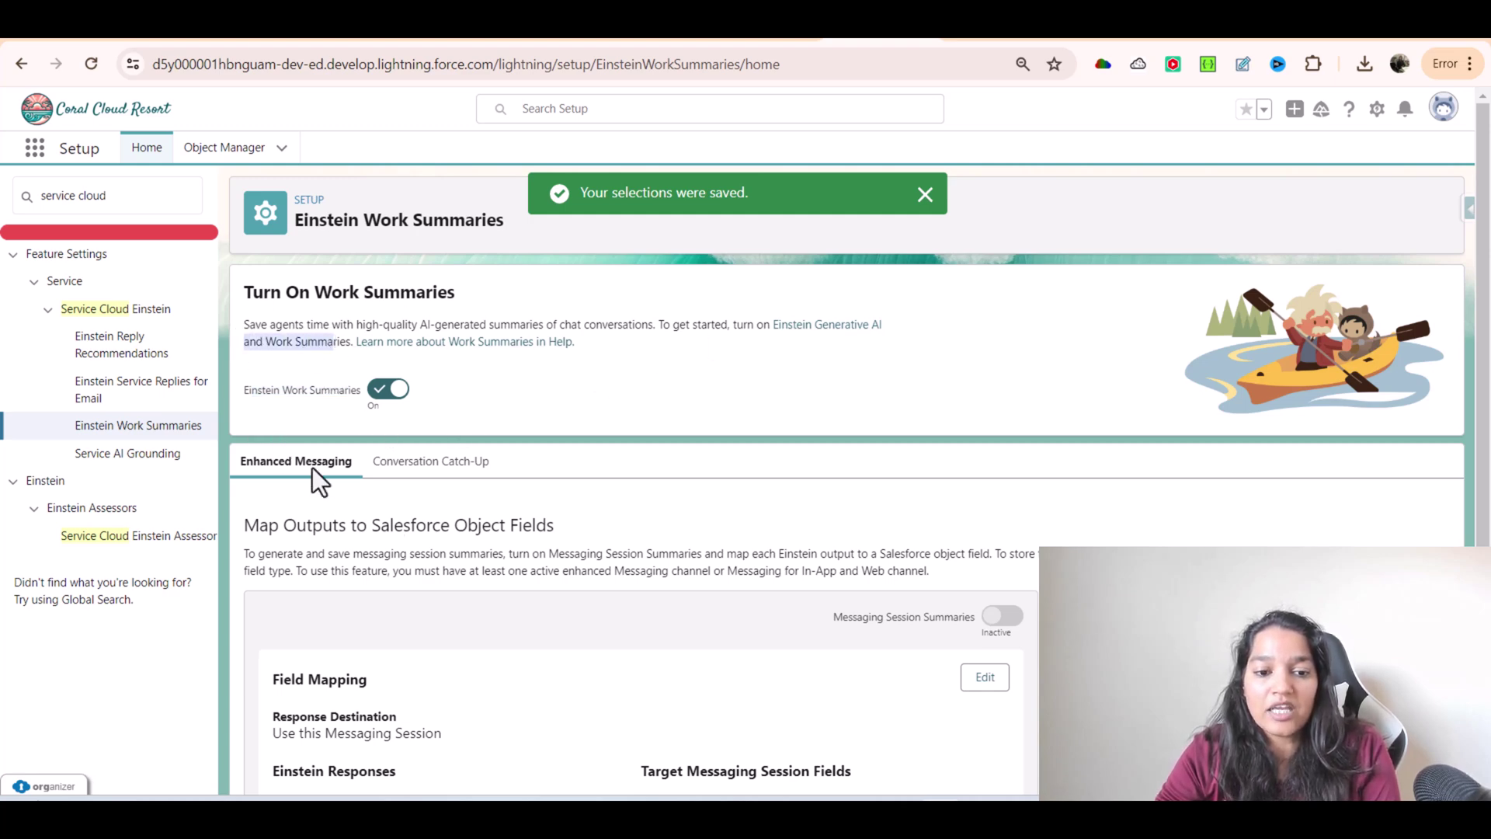
pyautogui.scroll(-1, 511, 538)
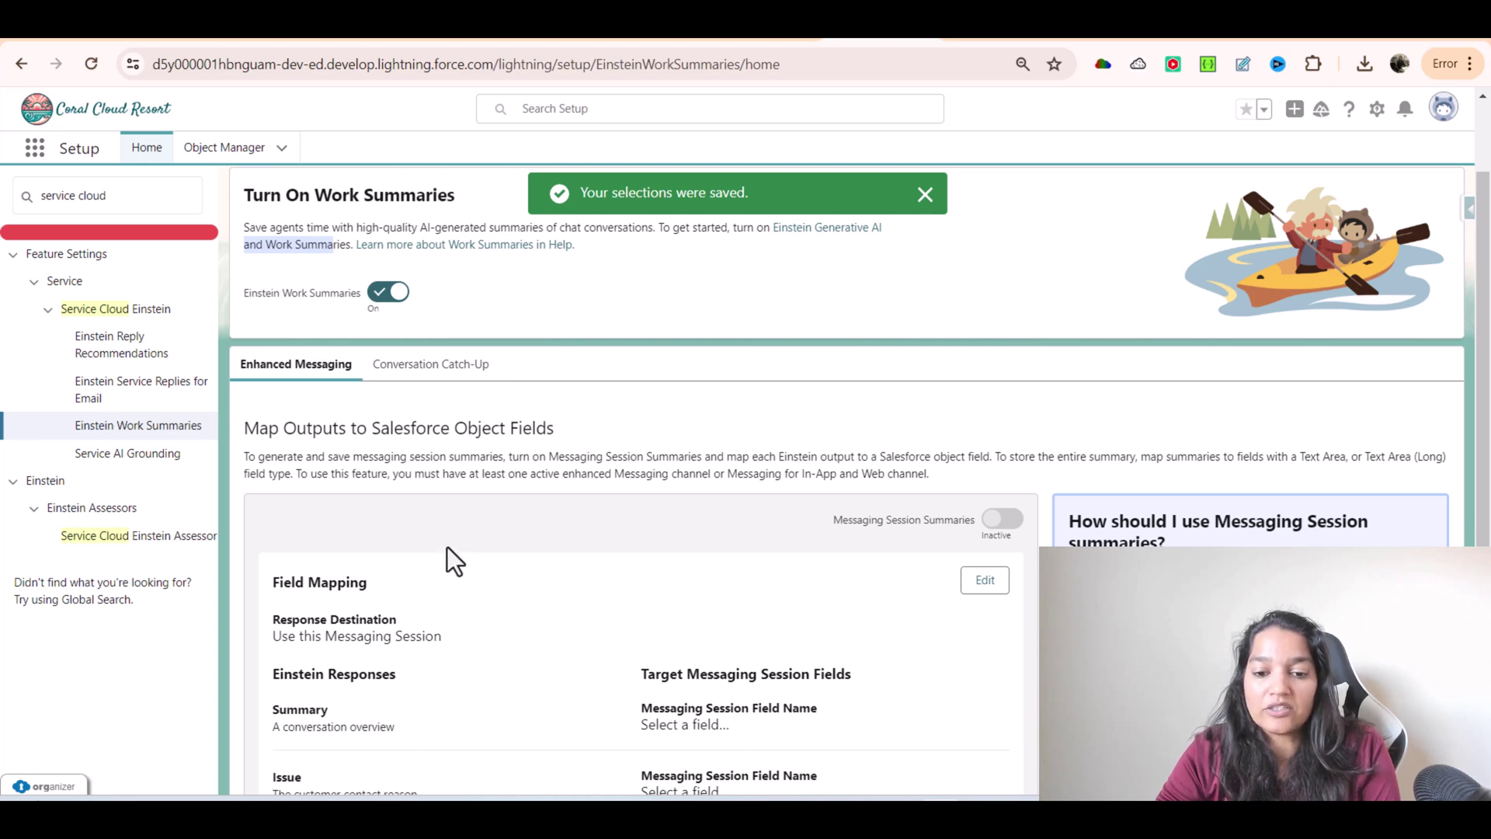
pyautogui.scroll(1, 395, 548)
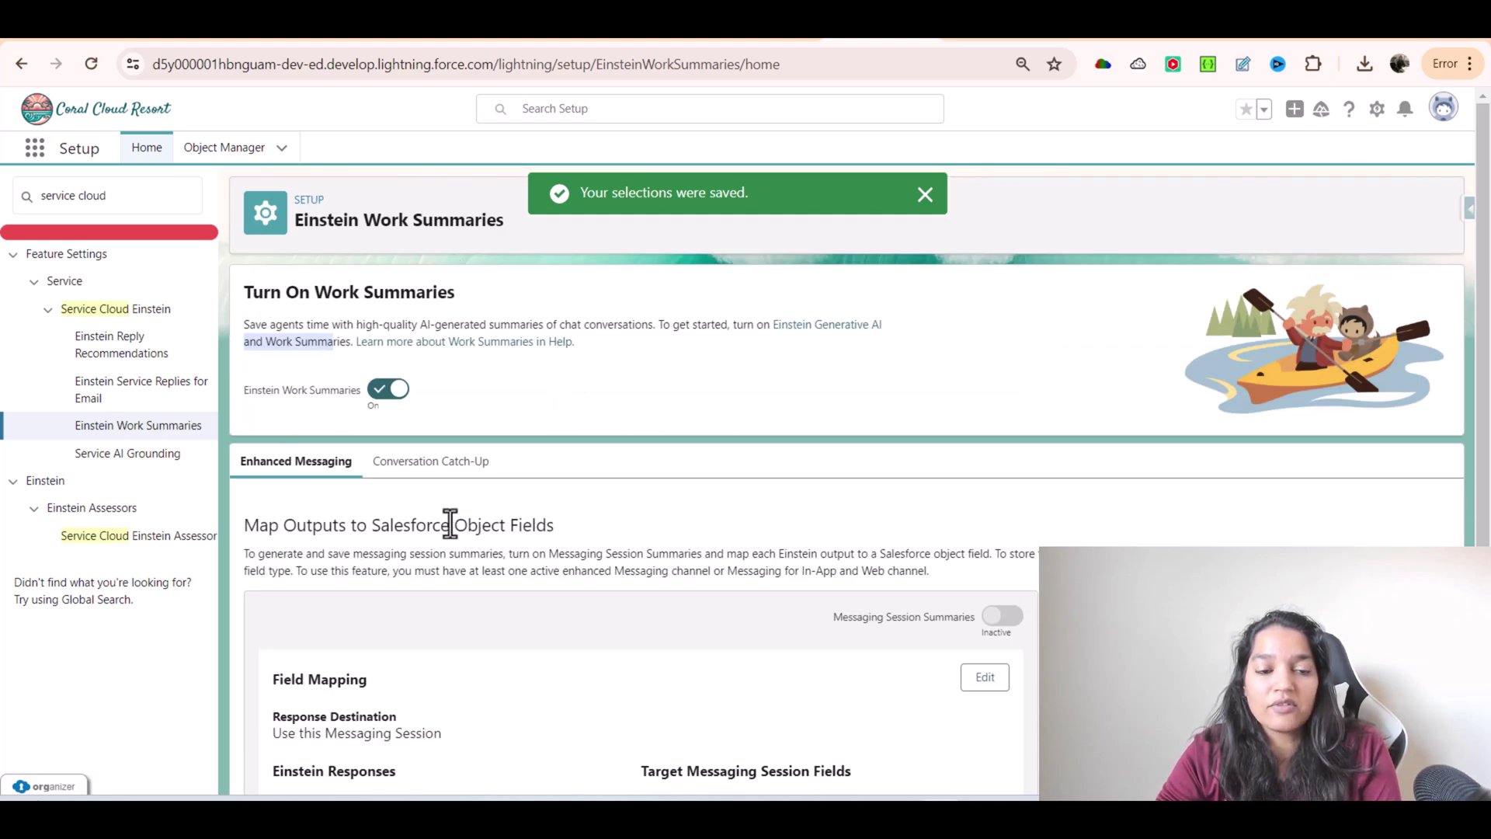